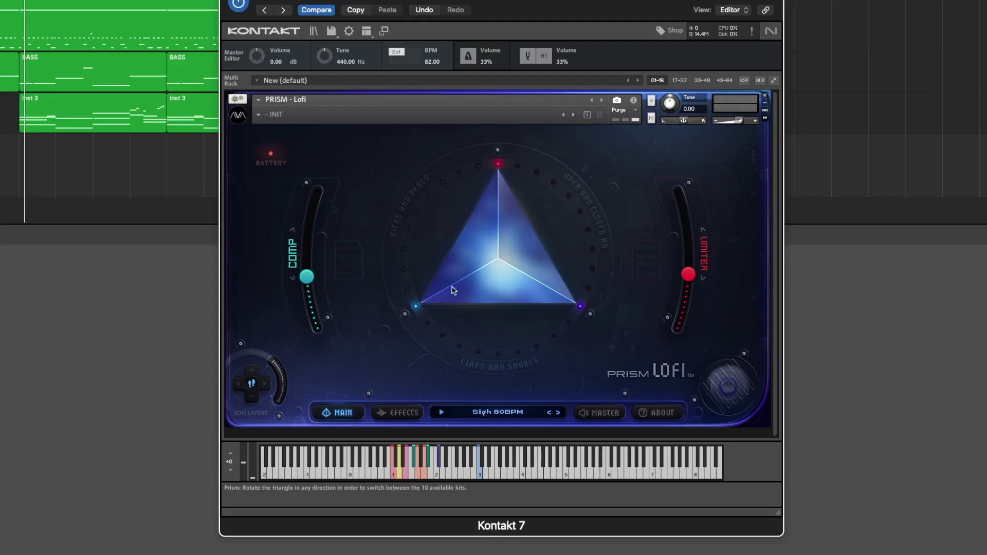
Rotate the prism to switch to another drum kit and start the Ambre 70BPM groove from the Slow folder
left_click_drag(431, 299, 451, 200)
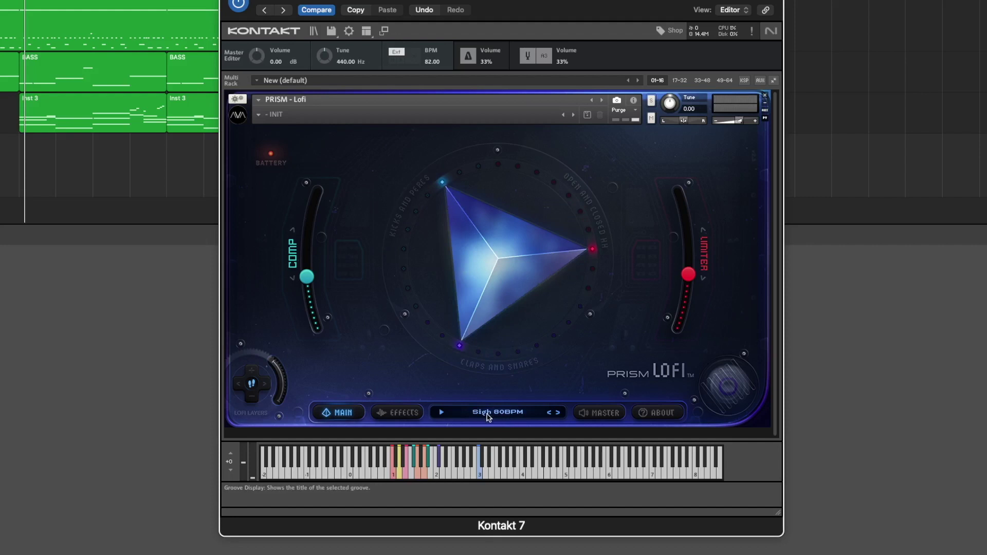
left_click(489, 413)
scroll(658, 210, "down", 5)
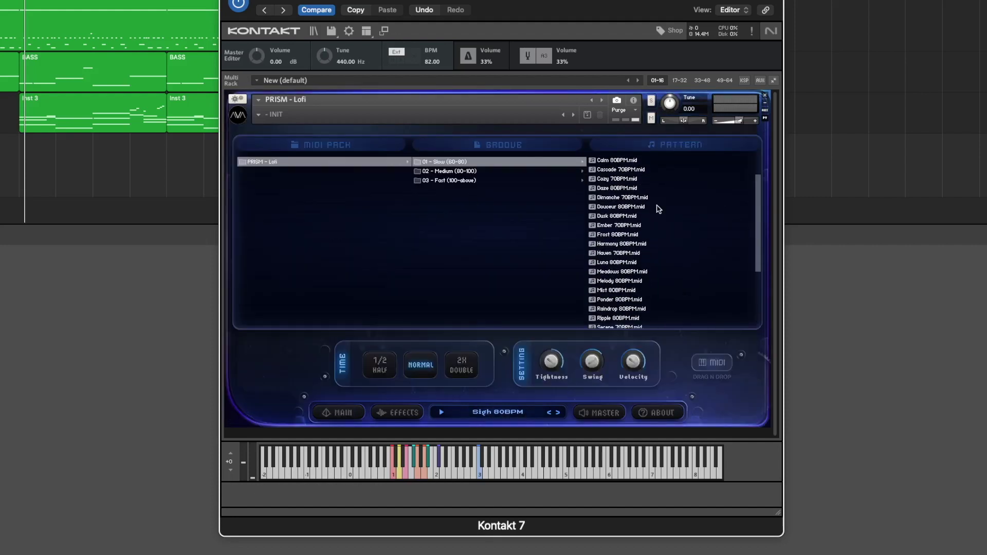
scroll(624, 196, "up", 3)
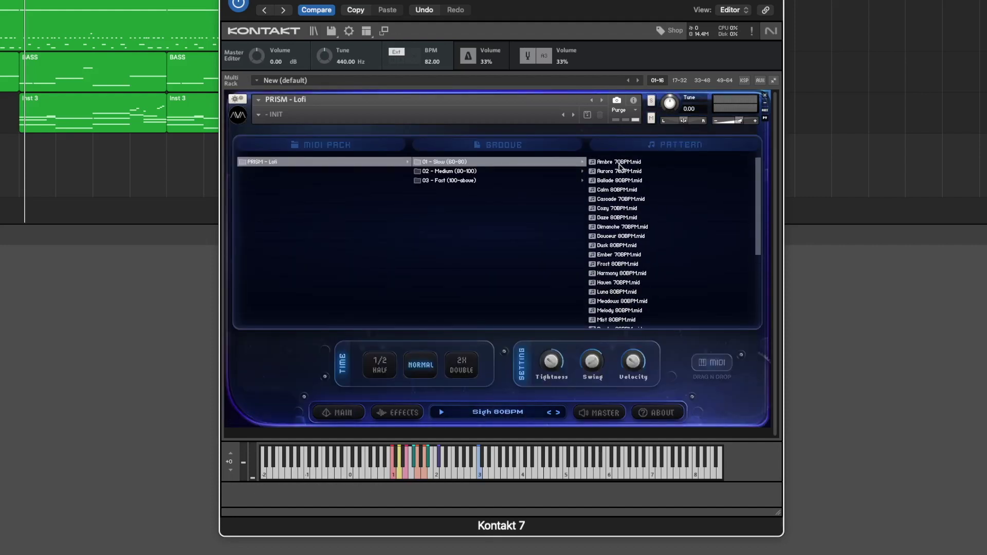
left_click(619, 164)
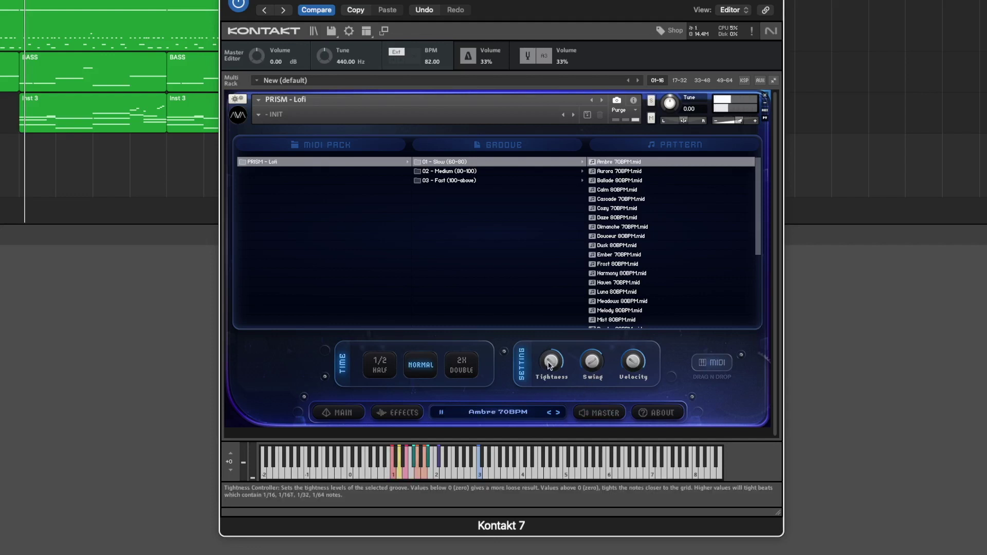
Audition the following grooves up to Ballade 80BPM and return to Ambre 70BPM
left_click(558, 413)
left_click(558, 413)
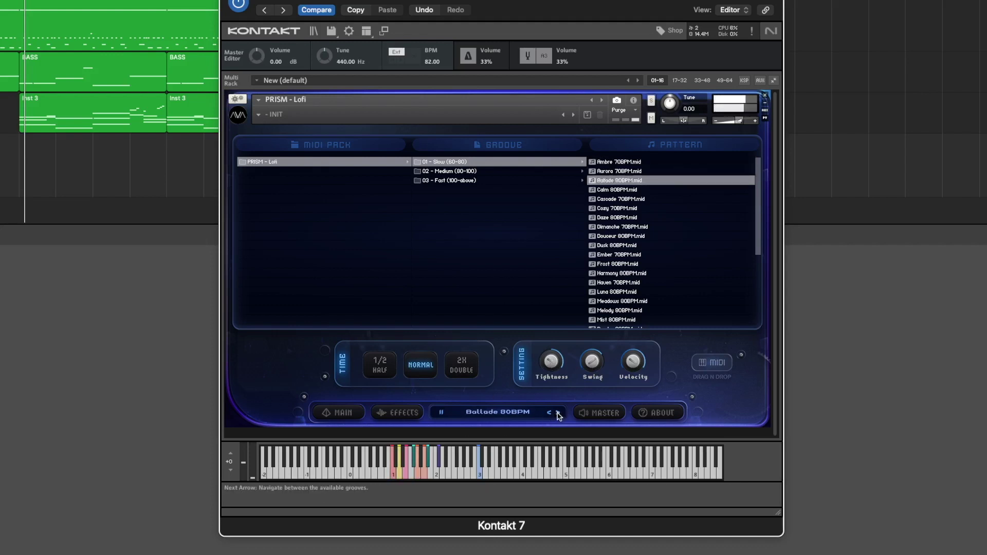
left_click(550, 413)
left_click(549, 413)
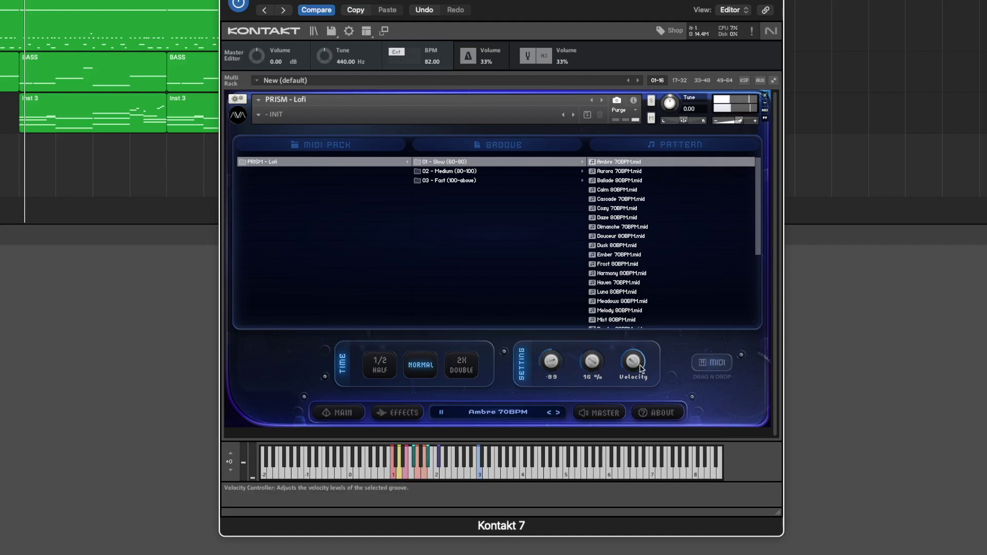
Set the Ambre groove's Velocity to 127 and try different Tightness and Swing amounts
left_click_drag(636, 374, 633, 397)
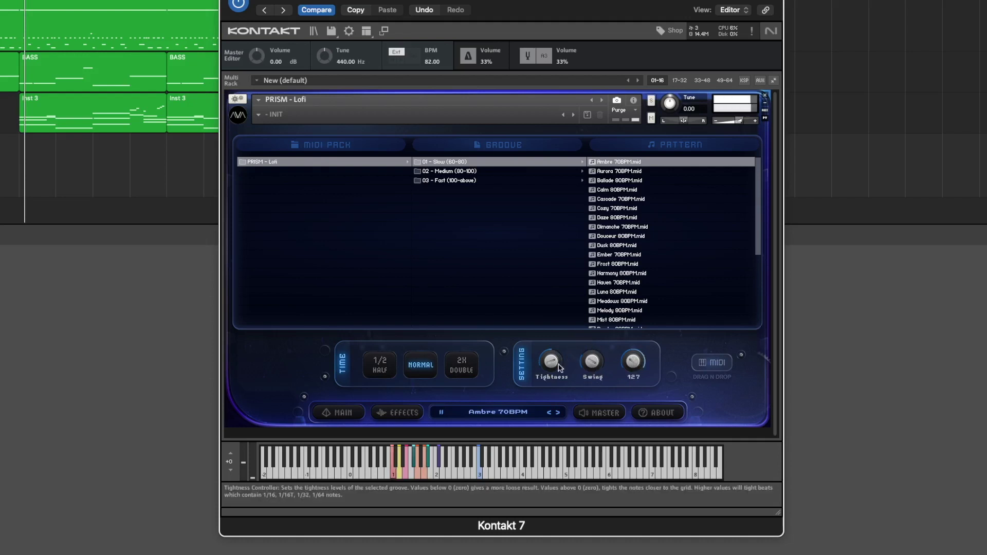
left_click_drag(556, 369, 569, 291)
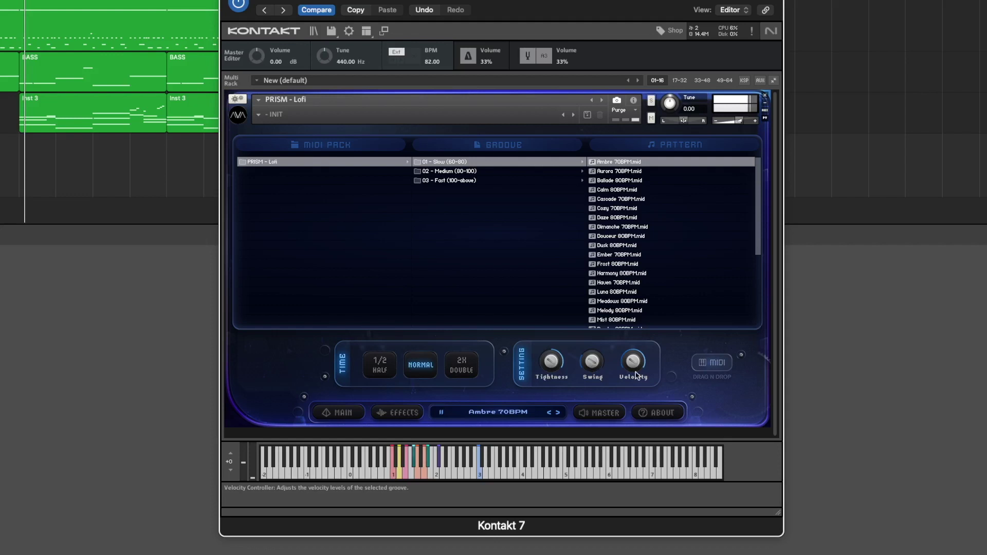
left_click(592, 362)
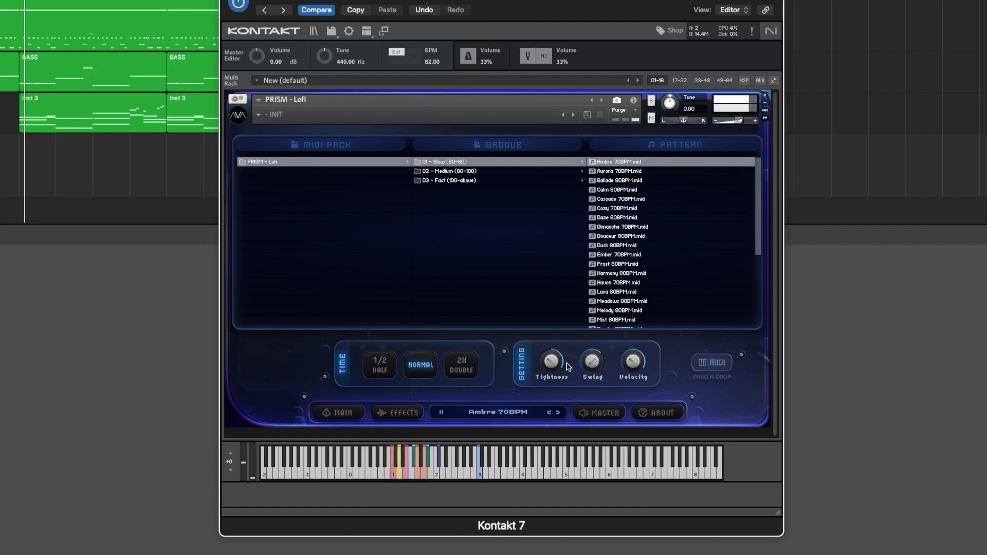
mouse_move(553, 382)
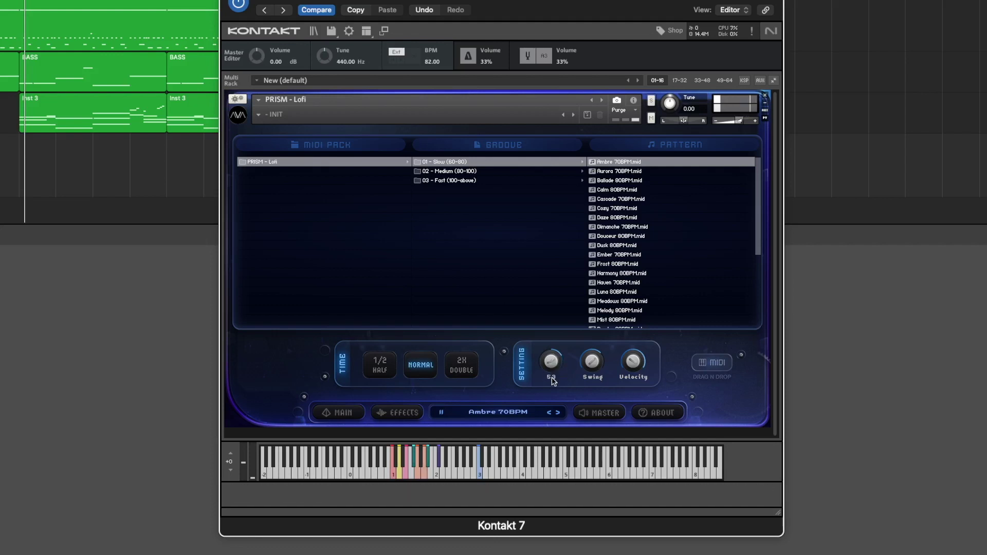
left_click_drag(553, 393, 562, 319)
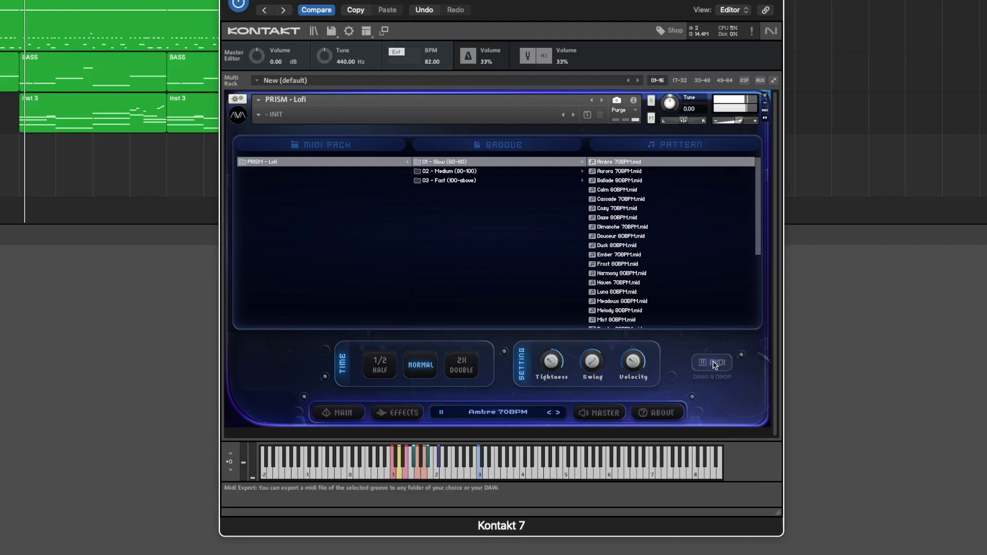
Export the Ambre 70BPM groove as a MIDI region onto the empty track, stop its preview and cue the playhead at the region's start
left_click_drag(715, 363, 796, 165)
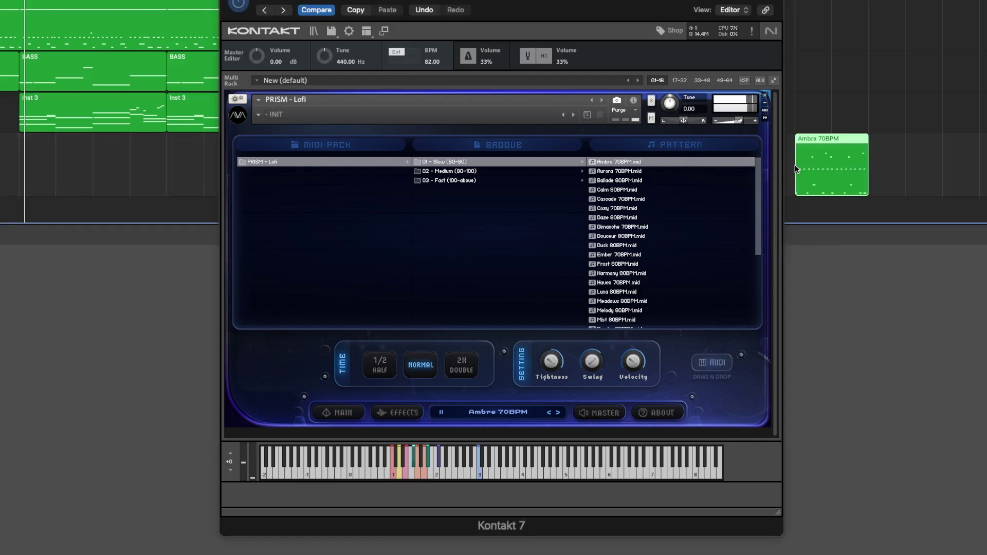
left_click(442, 415)
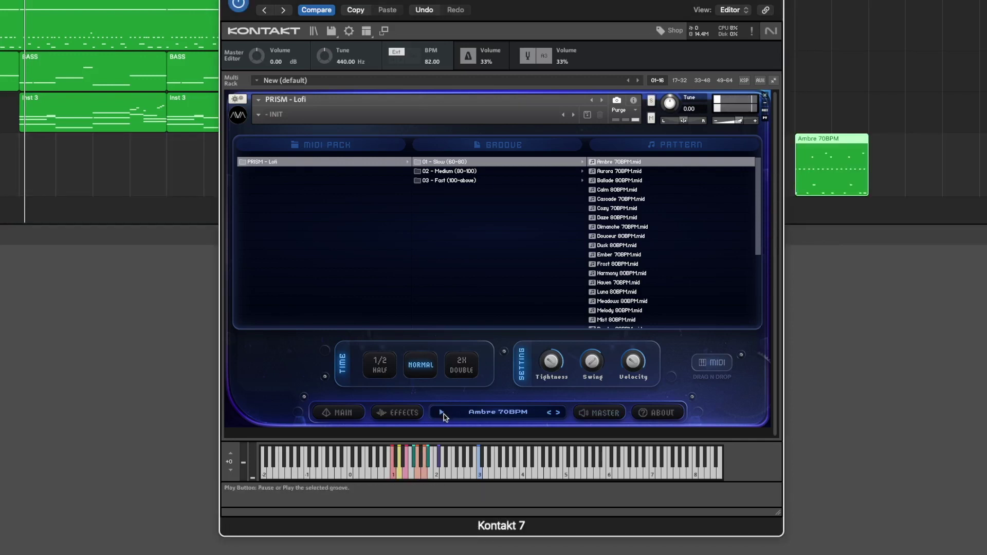
left_click(795, 1)
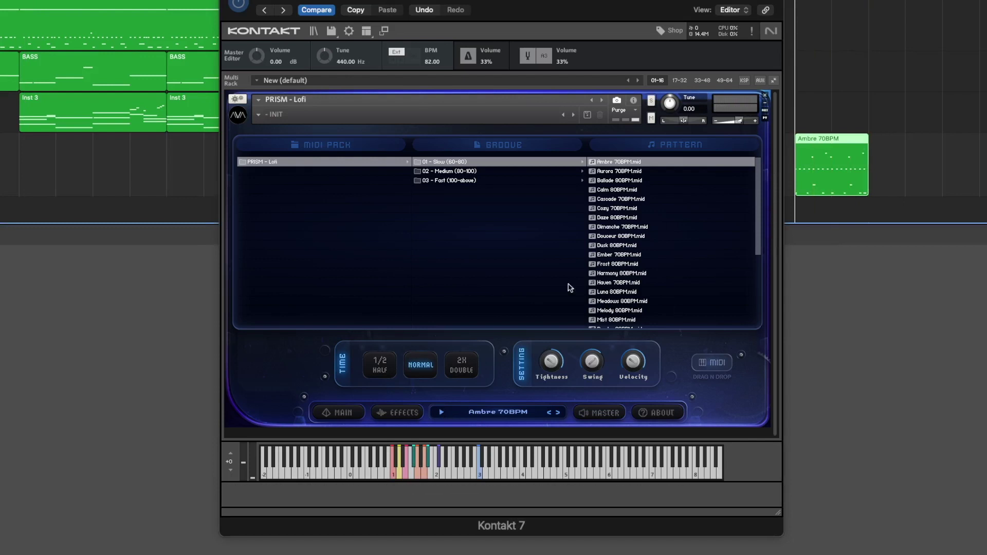
Return to the main page and rotate the prism to try other drum kits with the Ambre region
left_click(351, 418)
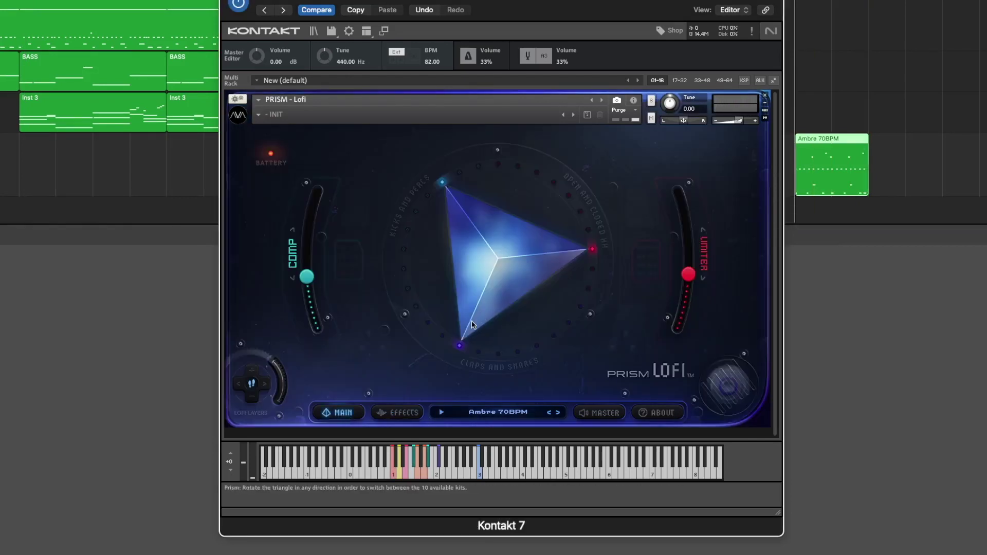
left_click_drag(468, 331, 471, 335)
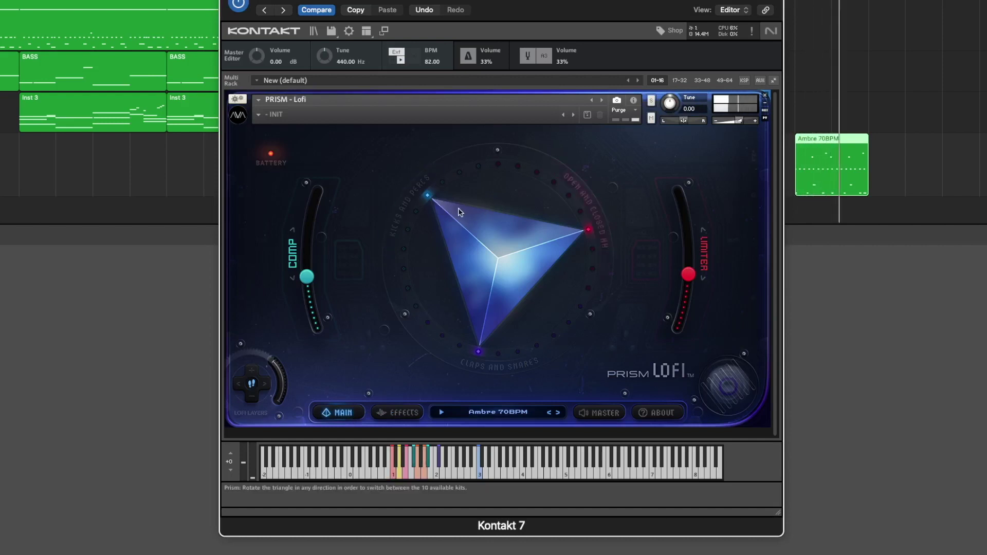
left_click_drag(447, 212, 474, 187)
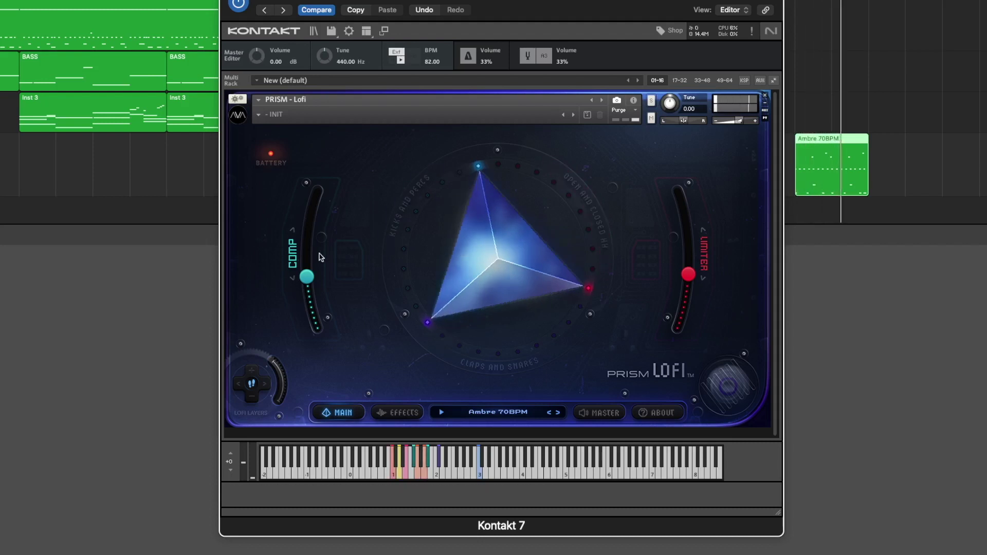
Reduce the Comp amount, try the Tape effect near its maximum and switch back to Comp
left_click_drag(315, 283, 316, 194)
left_click(293, 230)
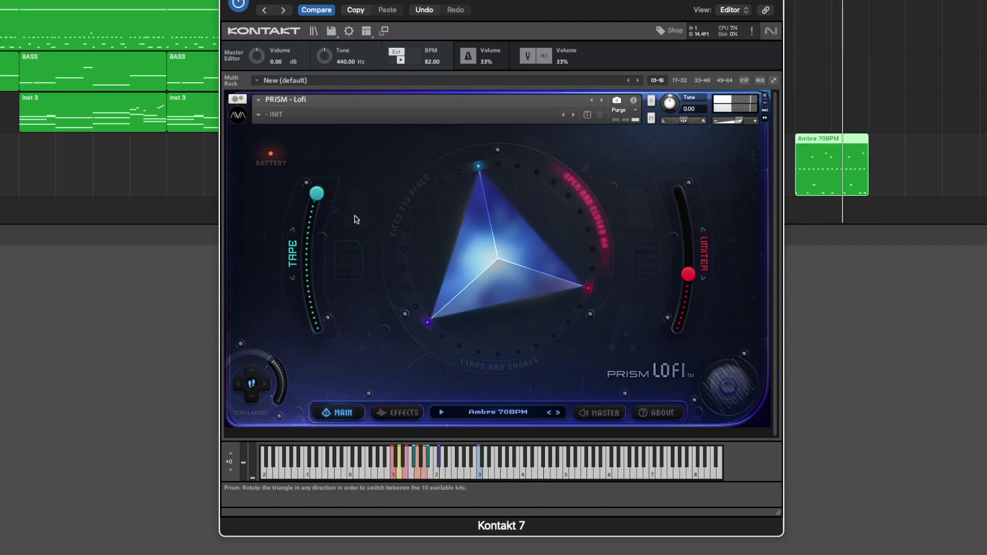
left_click(294, 232)
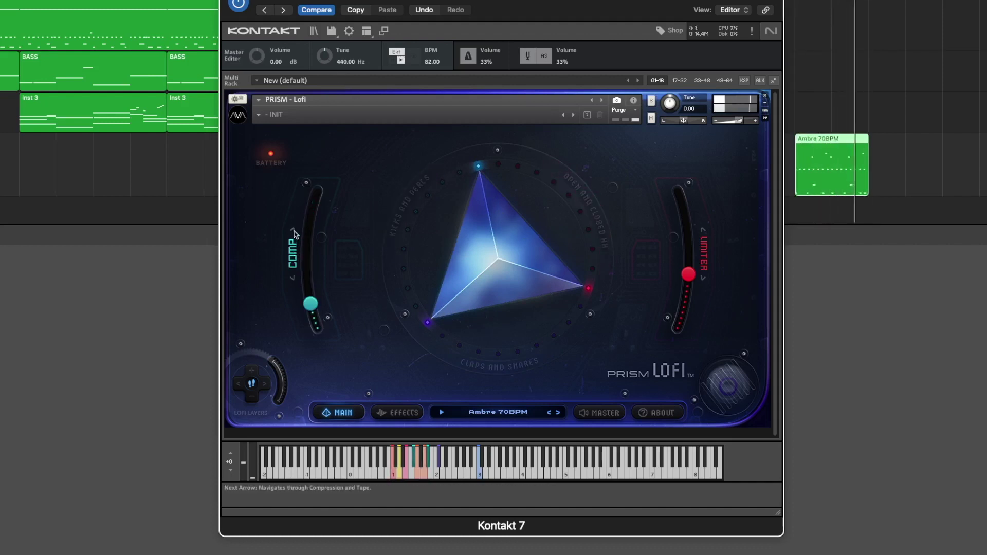
Replace Limiter with Sauce at about half its range, and replace Comp with Tape turned down to its minimum
left_click(703, 281)
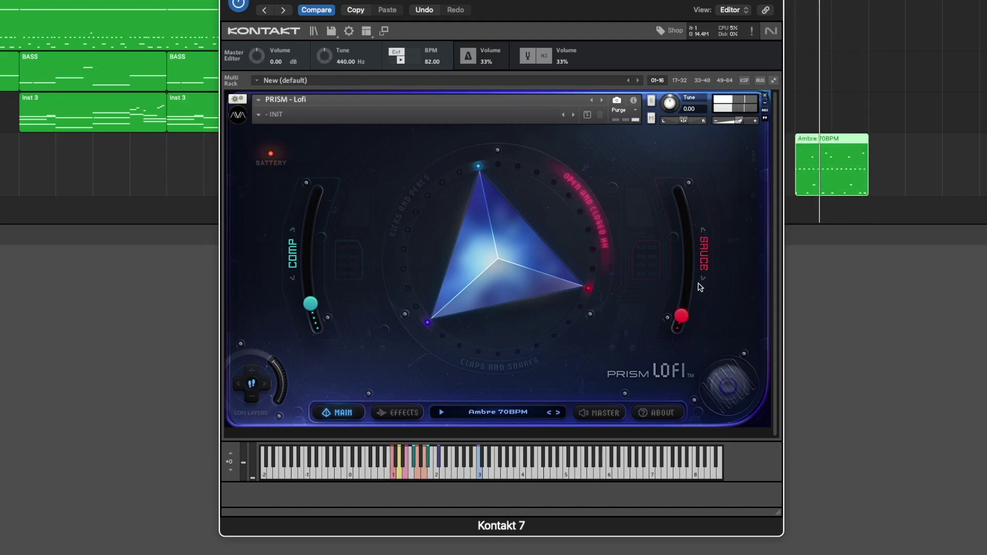
left_click_drag(689, 315, 694, 238)
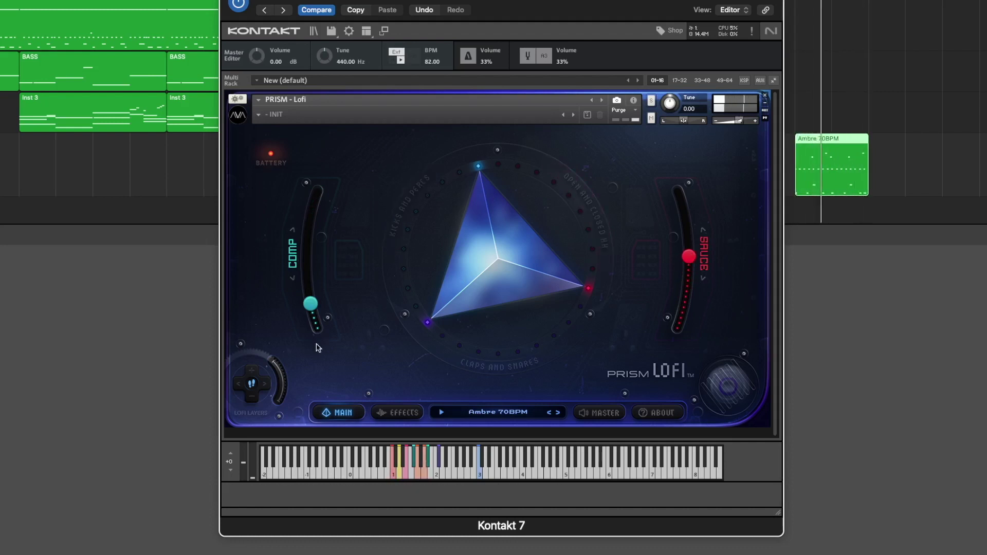
left_click(292, 230)
left_click_drag(323, 205, 314, 379)
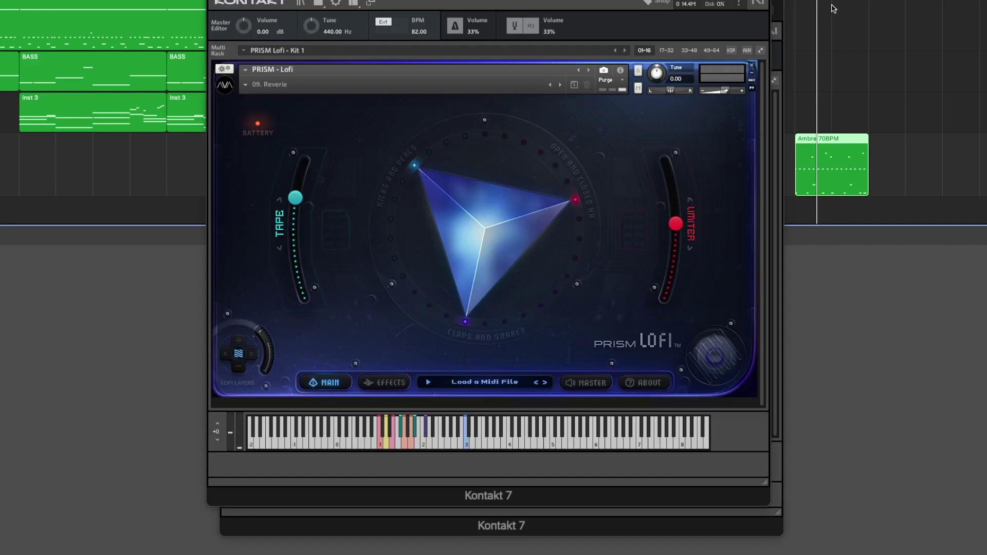
Close the first Kontakt window, keeping the PRISM Lofi - Kit 1 instance open, and load the next Lofi layer in it
left_click(781, 4)
left_click(228, 0)
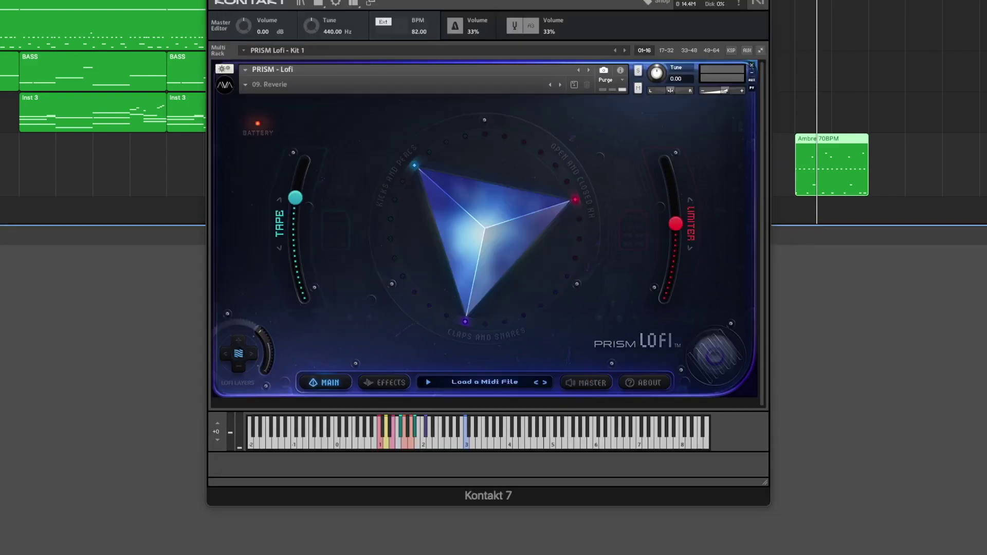
left_click_drag(237, 0, 244, 10)
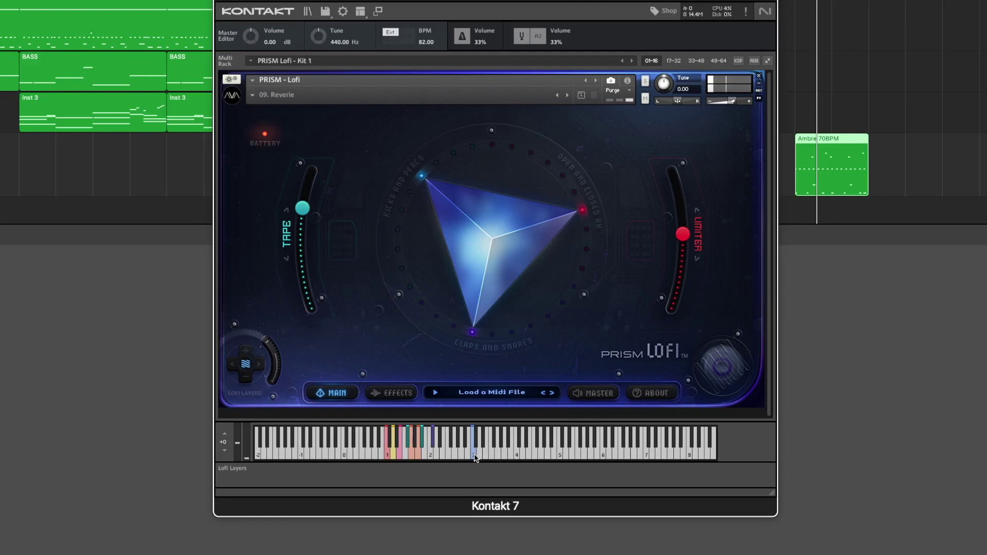
left_click(809, 351)
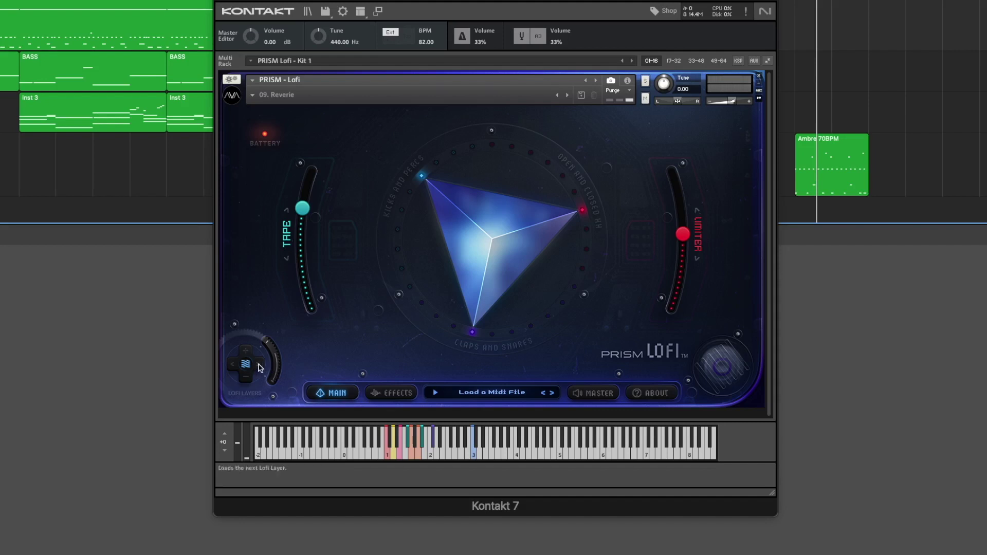
left_click(260, 367)
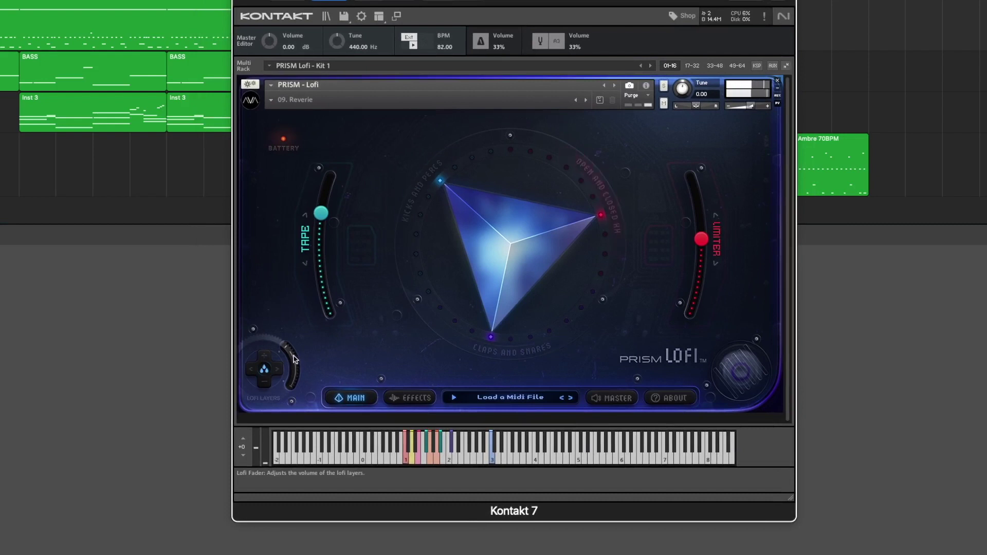
Lower the Tape amount to about a fifth of its range and replace Limiter with Sauce
left_click_drag(321, 213, 329, 312)
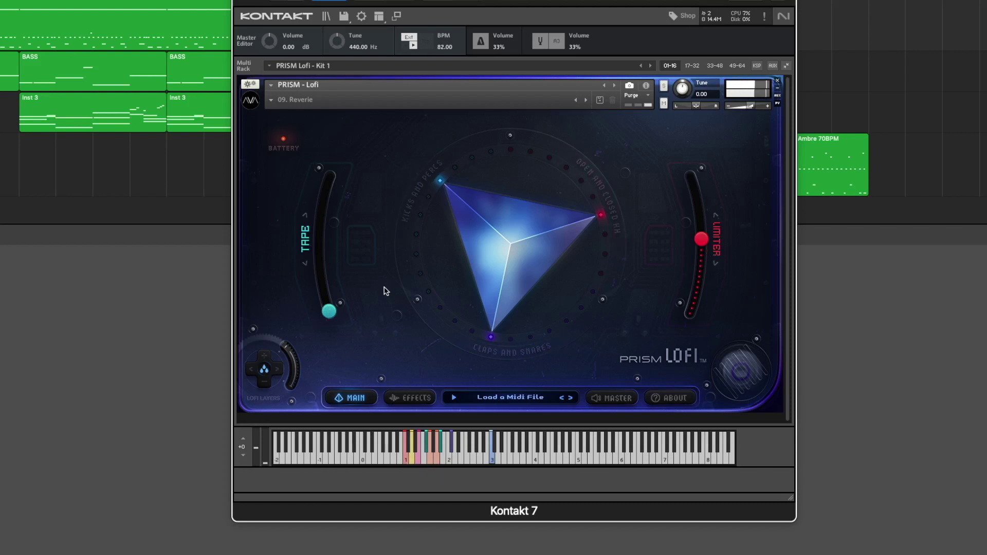
left_click(716, 264)
left_click_drag(329, 311, 323, 285)
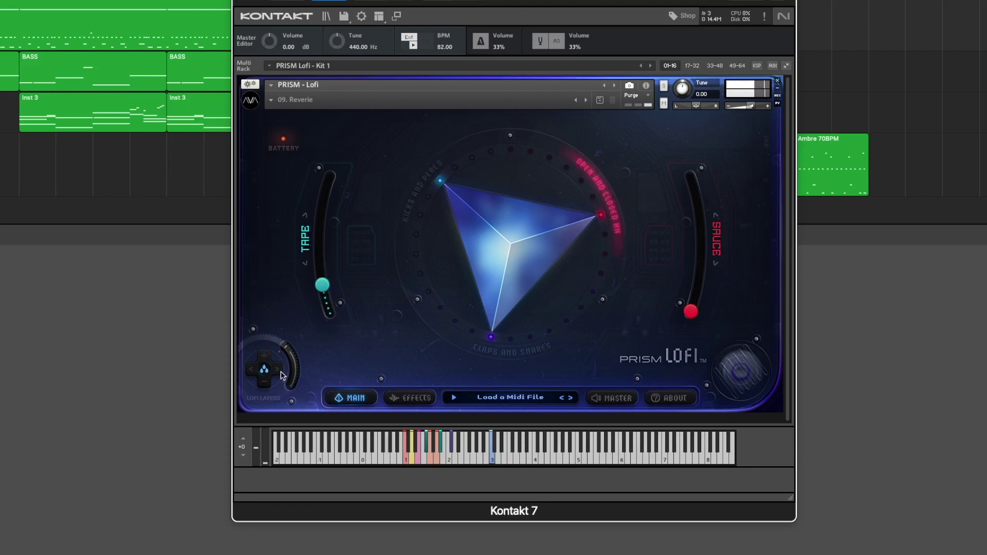
Advance the Lofi layer from the droplets layer through the flame layer to the lips layer
left_click(278, 371)
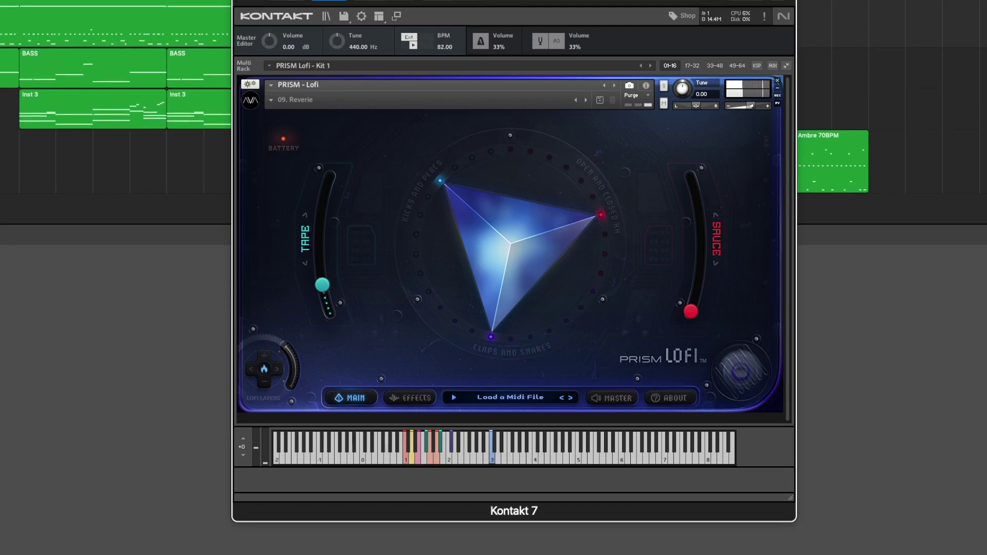
scroll(97, 198, "up", 1)
scroll(94, 132, "down", 2)
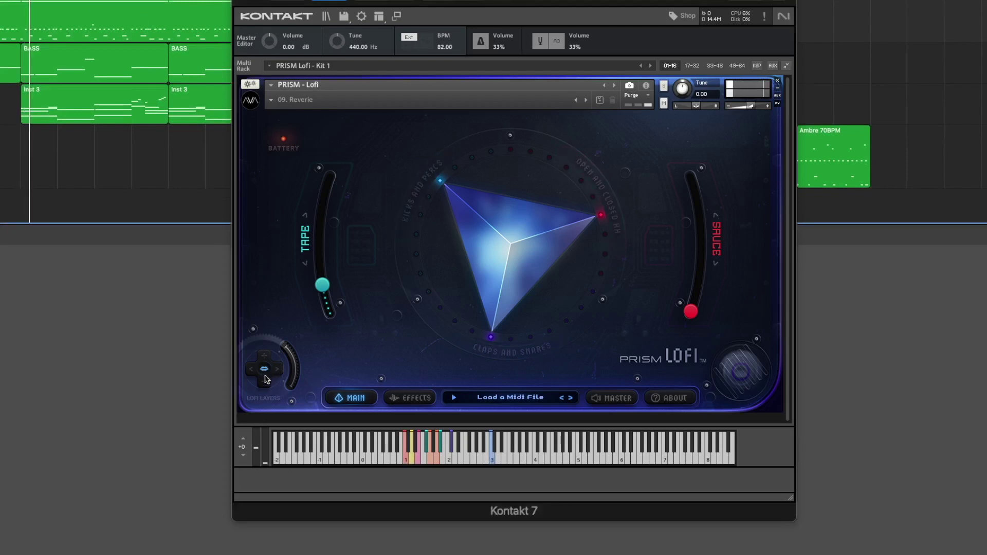
Shift the pitch of the lips Lofi layer one step down and four steps up
left_click(264, 381)
left_click(267, 357)
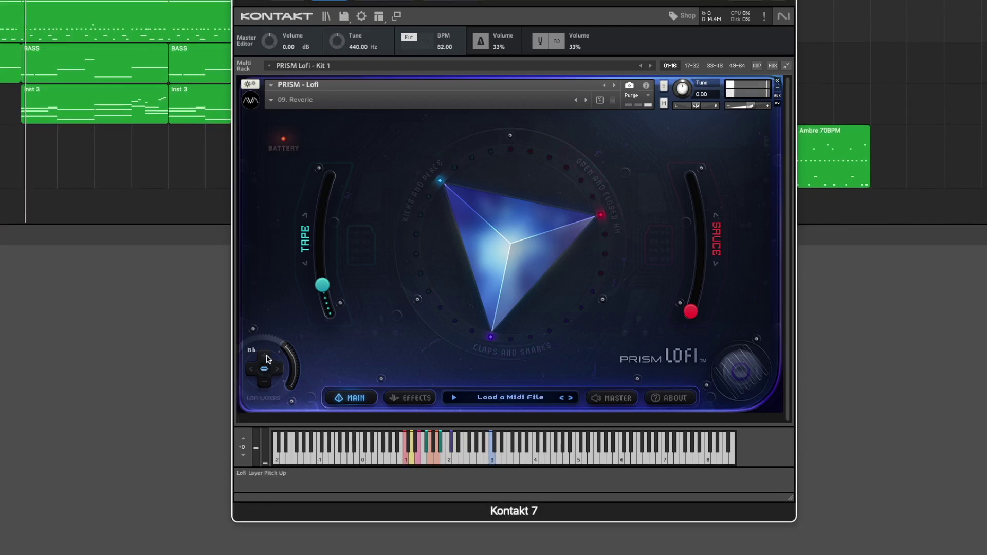
left_click(266, 358)
left_click(267, 357)
left_click(267, 358)
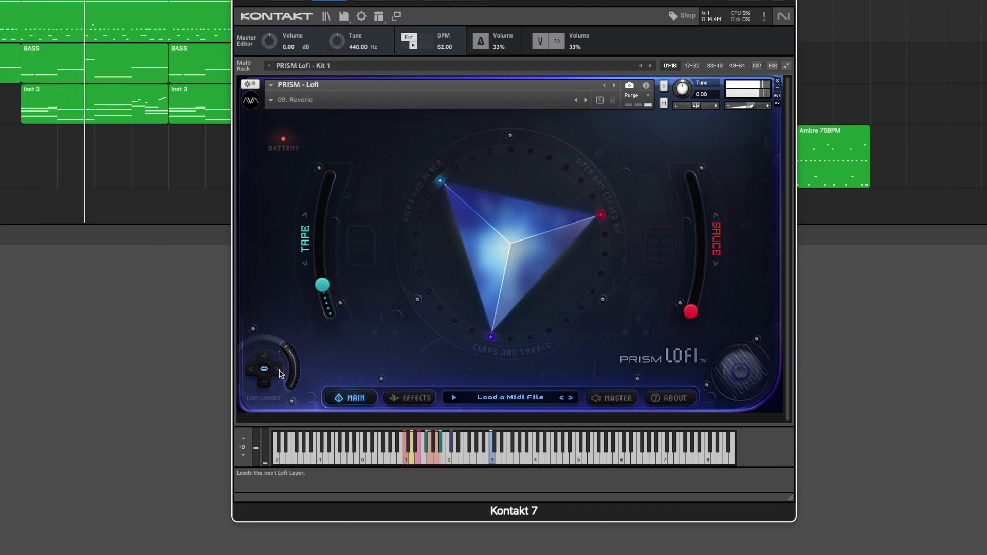
Advance through the next Lofi layers, auditioning the disc and footprints layers on the way to the hexagon layer
left_click(280, 374)
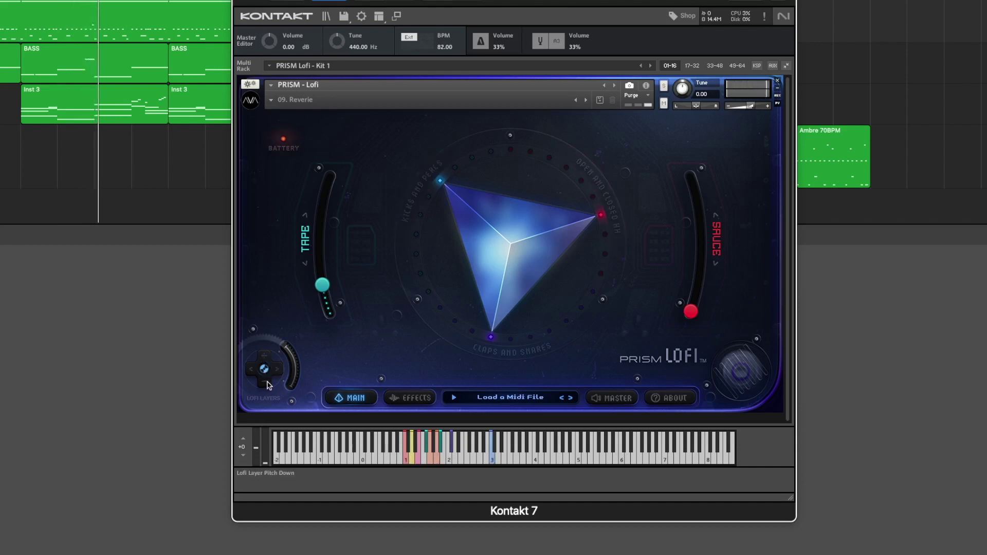
left_click(278, 371)
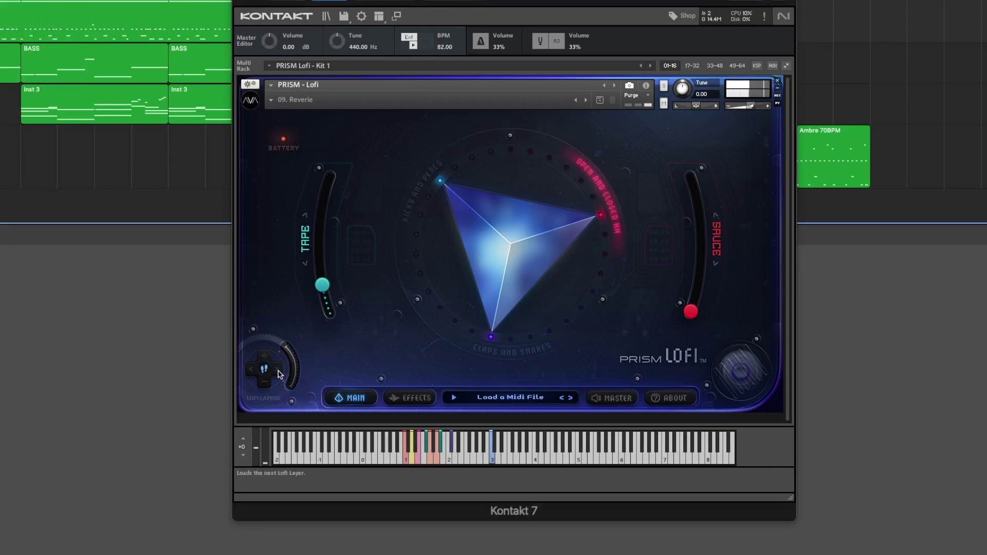
left_click(279, 374)
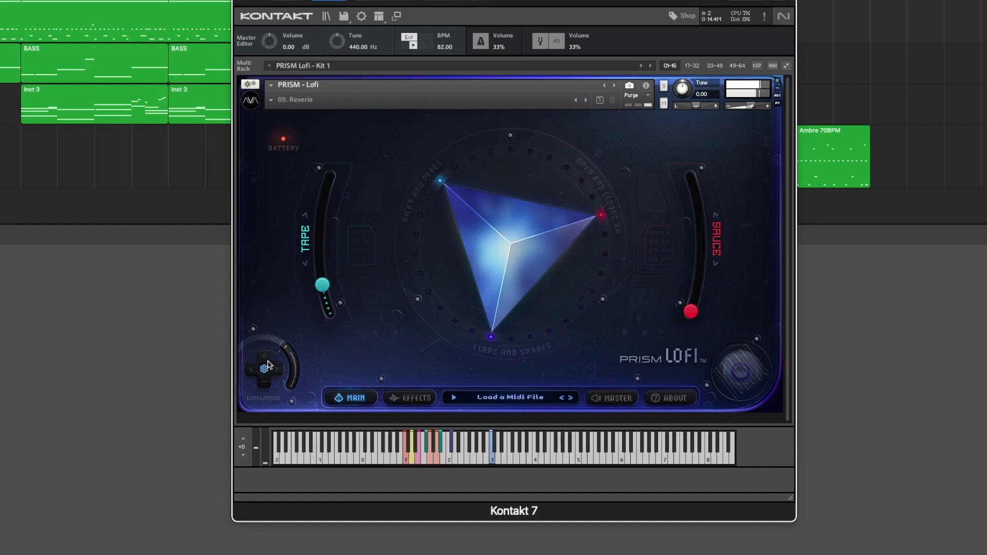
Restart playback and advance the Lofi layer from the hexagon through the microphone-like layer to the waves layer, auditioning each
key("space")
key("space")
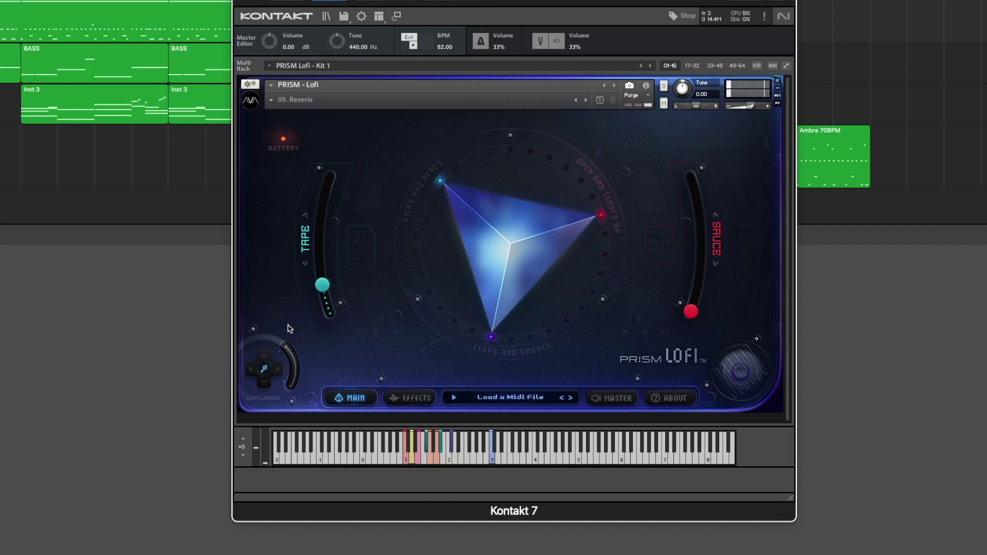
left_click(1, 23)
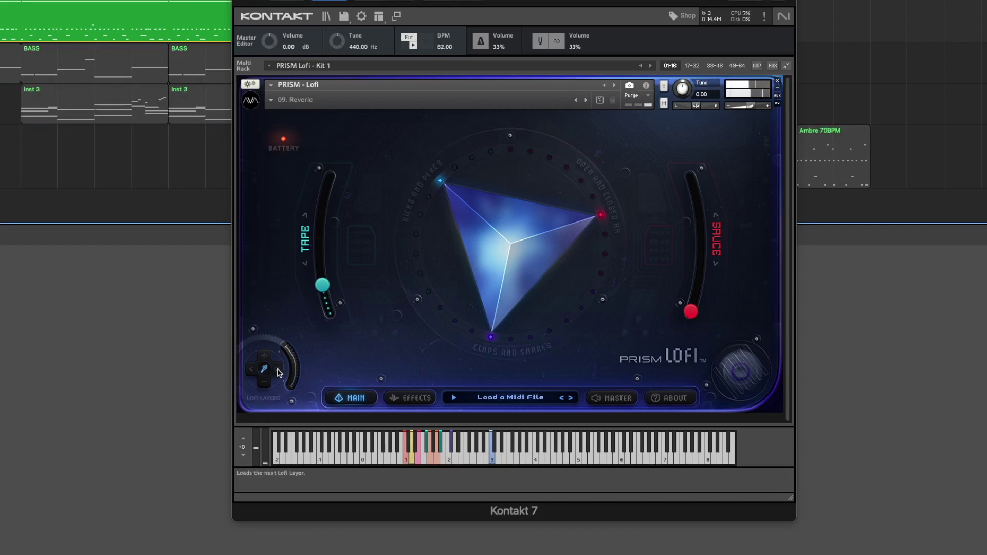
left_click(279, 372)
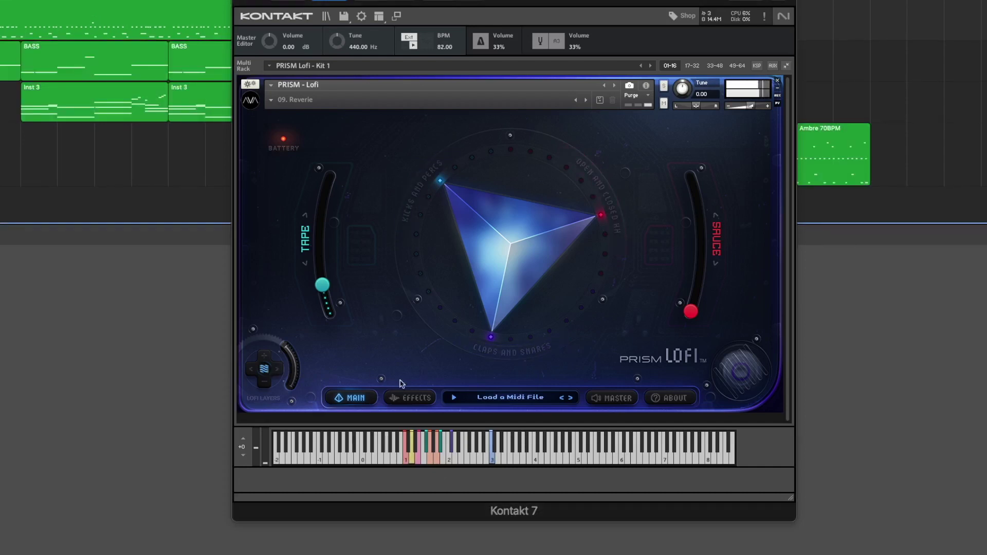
left_click(296, 375)
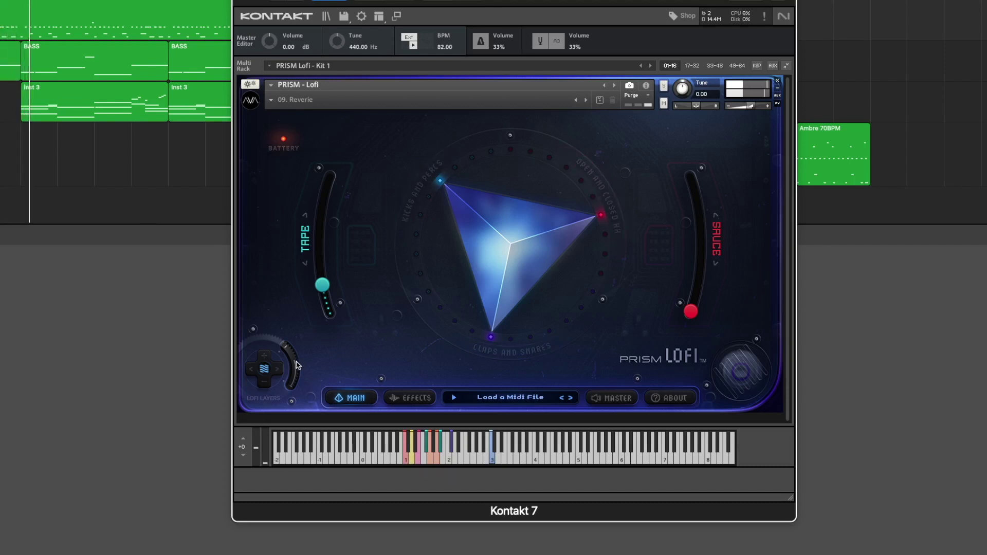
Advance to the branch-shaped Lofi layer following the waves layer, audition it, and stop playback
left_click(277, 372)
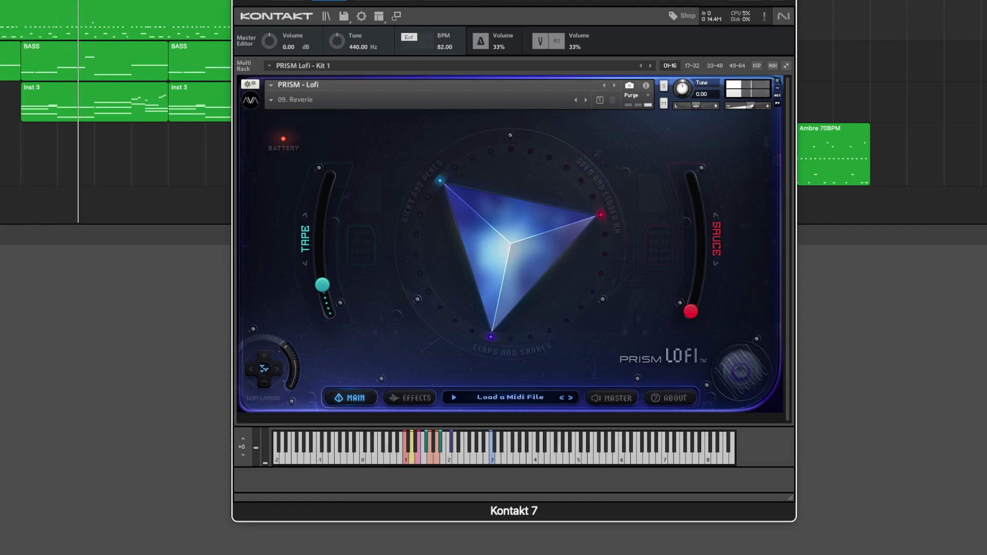
left_click(180, 2)
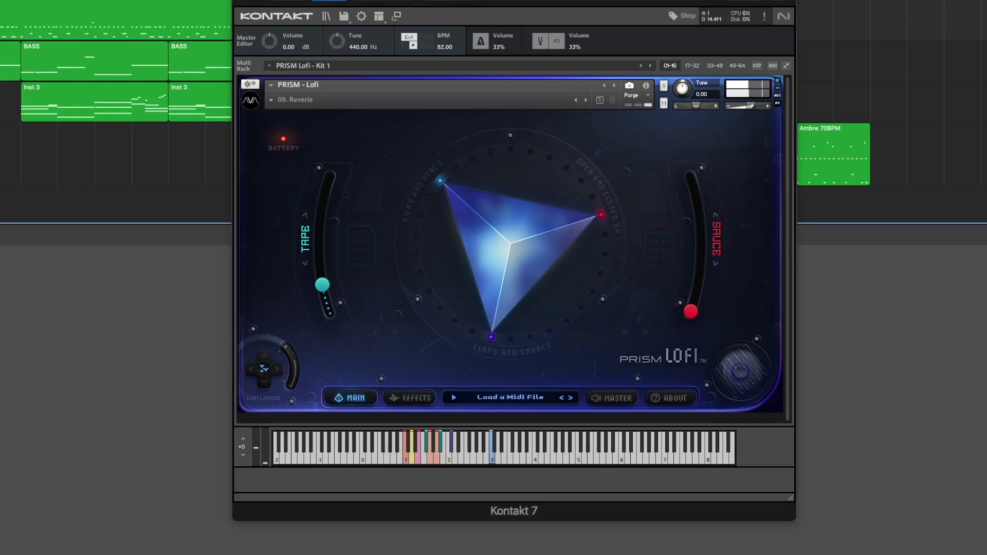
left_click(296, 367)
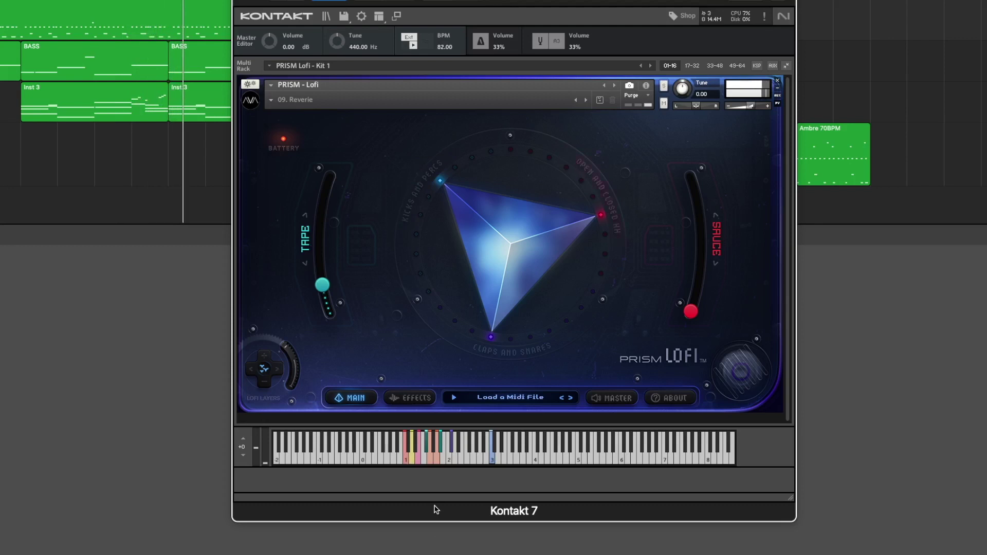
left_click_drag(437, 510, 447, 498)
key("space")
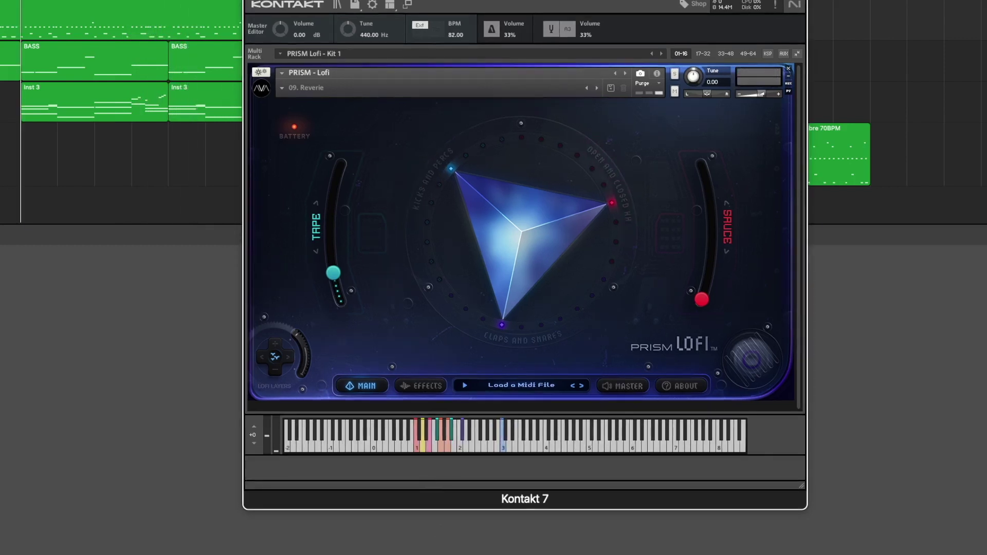
Open the effects page and look through the Snare, Clap, Close HH, Open HH, Perc 1 and Perc 2 settings before returning to Kick
left_click(426, 390)
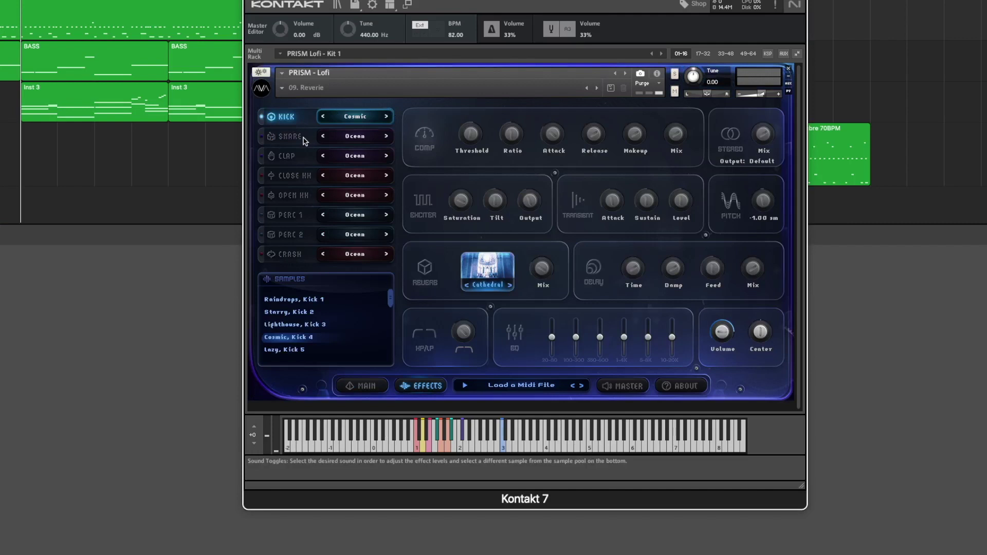
left_click(302, 137)
left_click(302, 157)
left_click(299, 181)
left_click(296, 198)
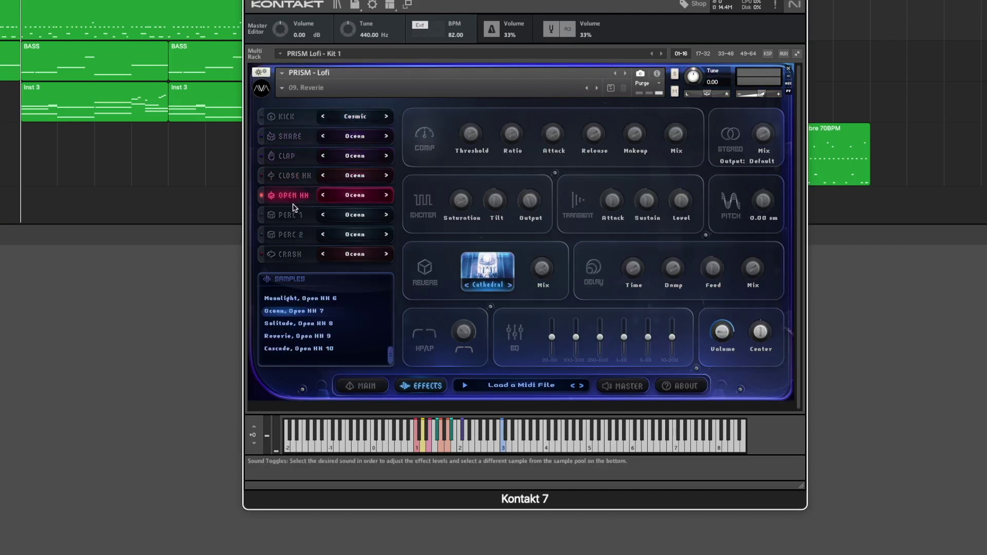
left_click(291, 216)
left_click(289, 235)
left_click(294, 118)
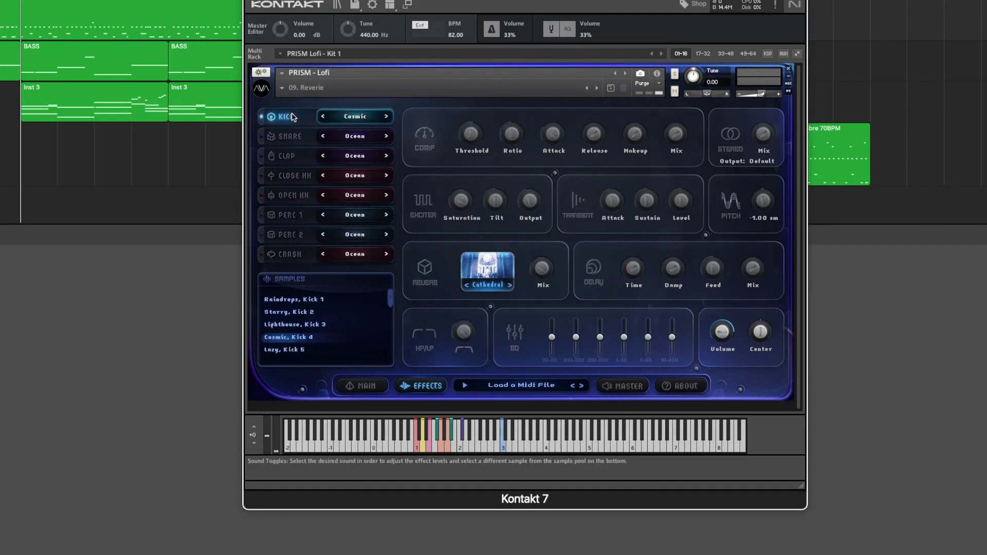
Step the kick sample forward from Cosmic through the rest of the set to Raindrops
left_click(387, 116)
left_click(387, 117)
left_click(387, 117)
left_click(387, 117)
left_click(387, 117)
left_click(387, 116)
left_click(387, 117)
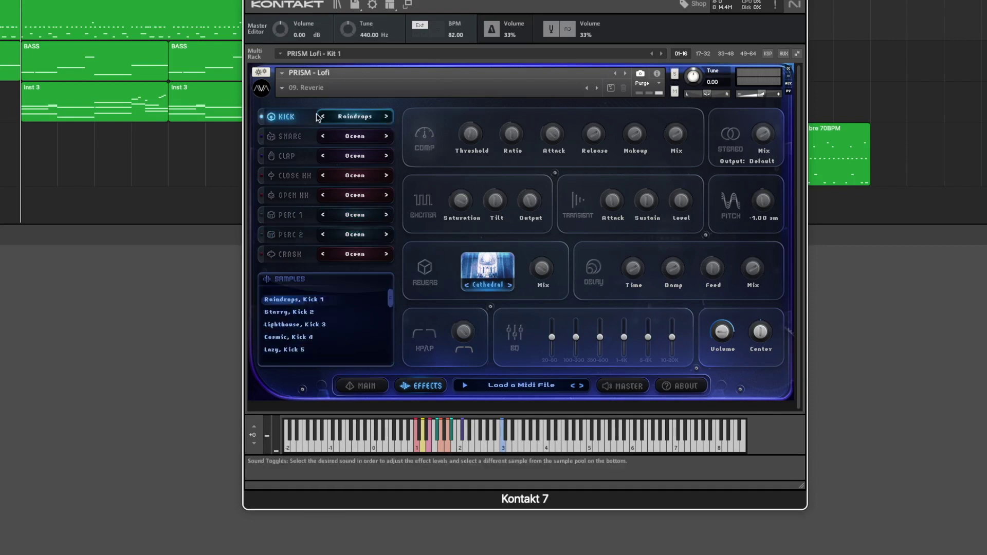
Step the kick sample forward from Raindrops to Moonlight and back to Cosmic
left_click(386, 117)
left_click(387, 117)
left_click(387, 117)
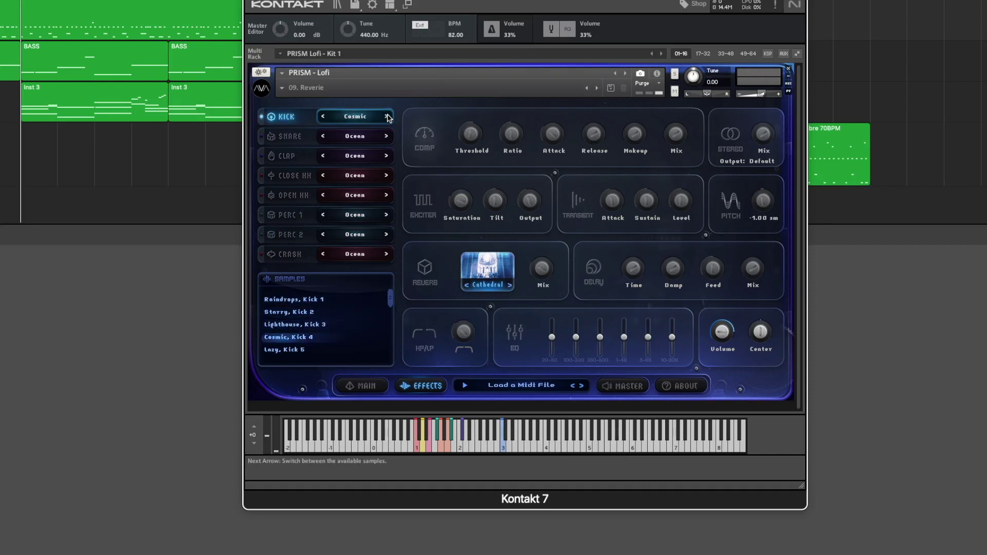
left_click(387, 117)
left_click(387, 117)
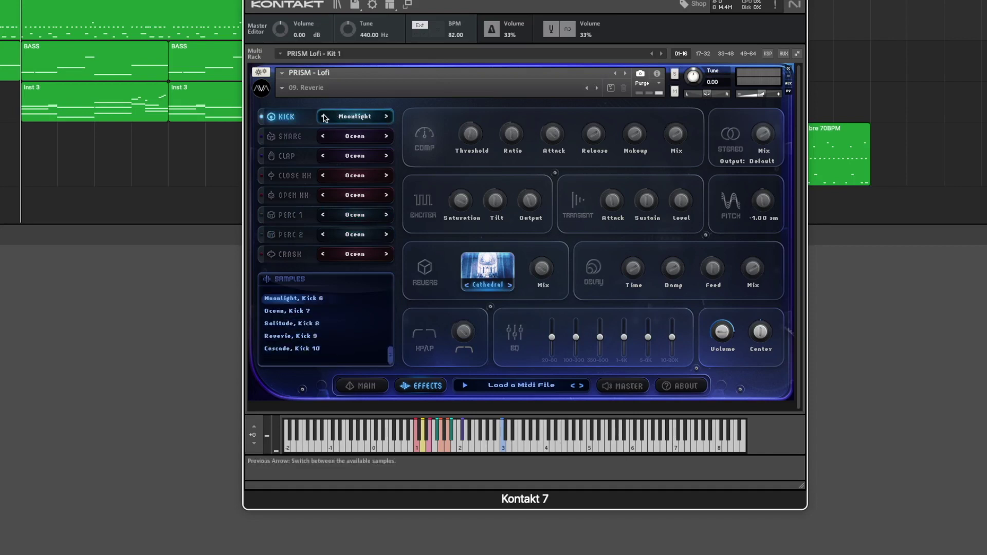
left_click(323, 117)
left_click(324, 116)
Audition the Solitude, Reverie and Cascade snare samples and load the Moonlight snare
left_click(329, 136)
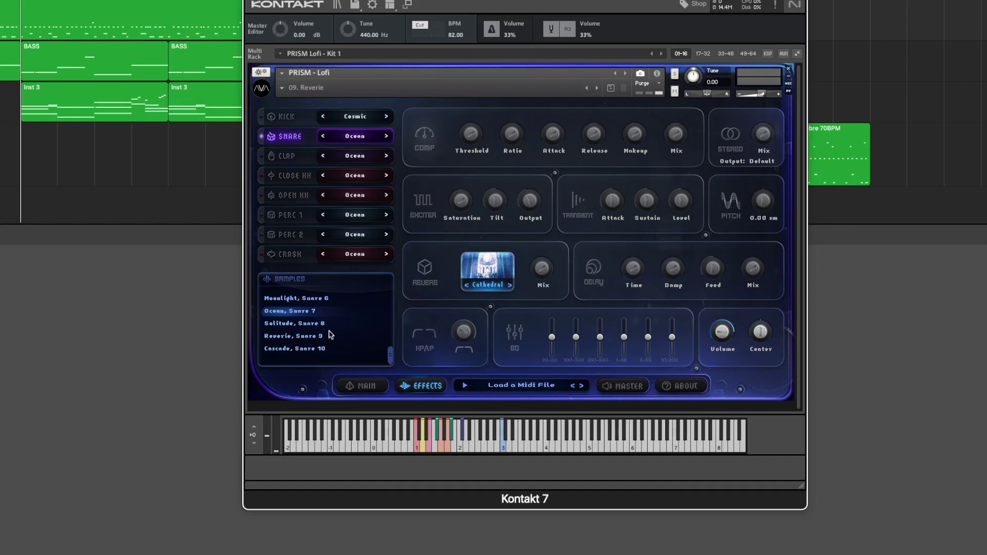
left_click(305, 327)
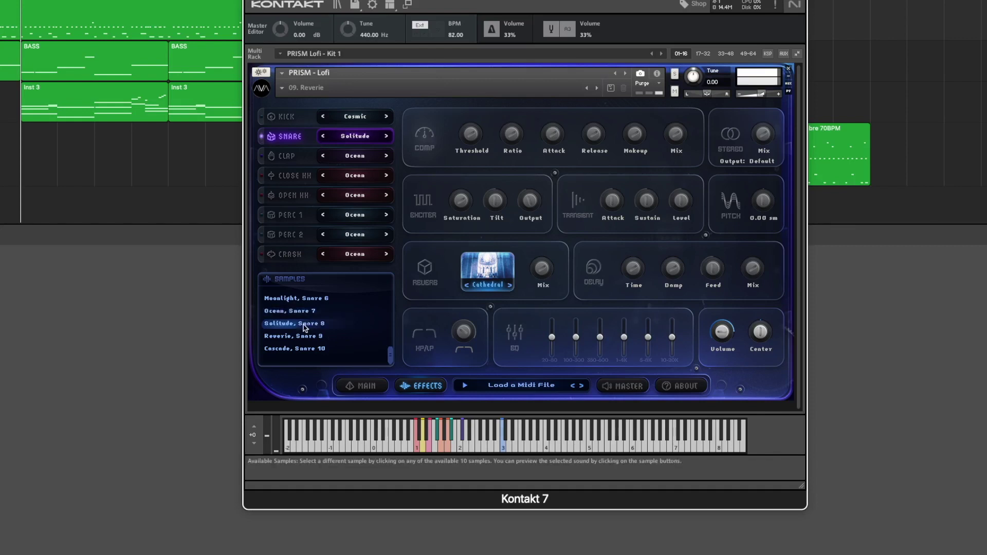
left_click(307, 337)
left_click(318, 349)
left_click(304, 299)
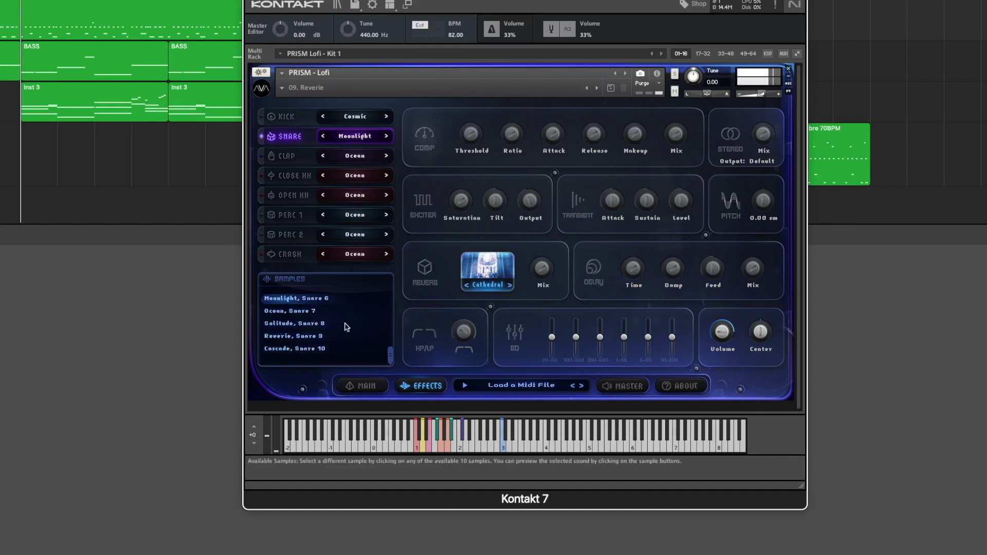
left_click_drag(390, 354, 394, 291)
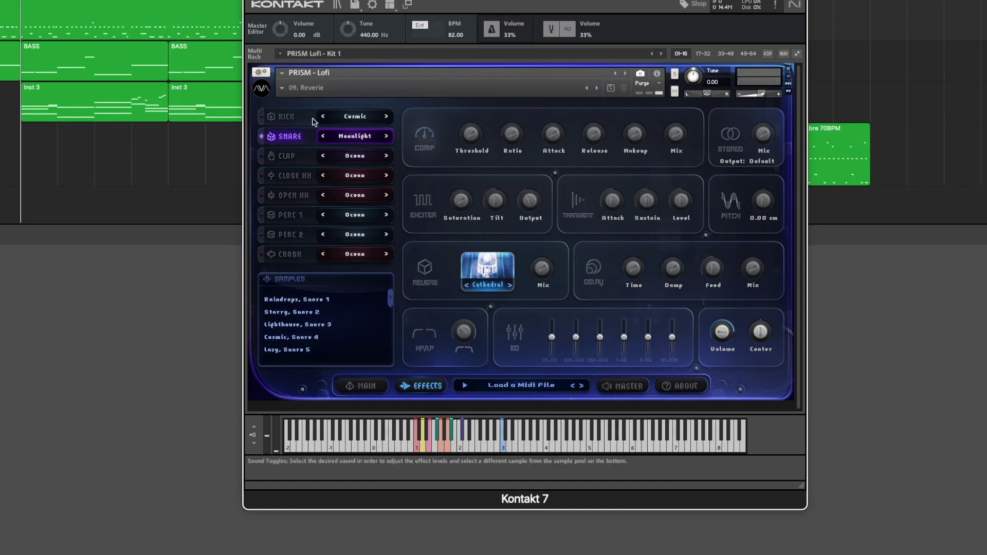
Enable Comp and Exciter on the kick, and Exciter, Comp and Reverb on the snare
left_click(307, 119)
left_click(425, 139)
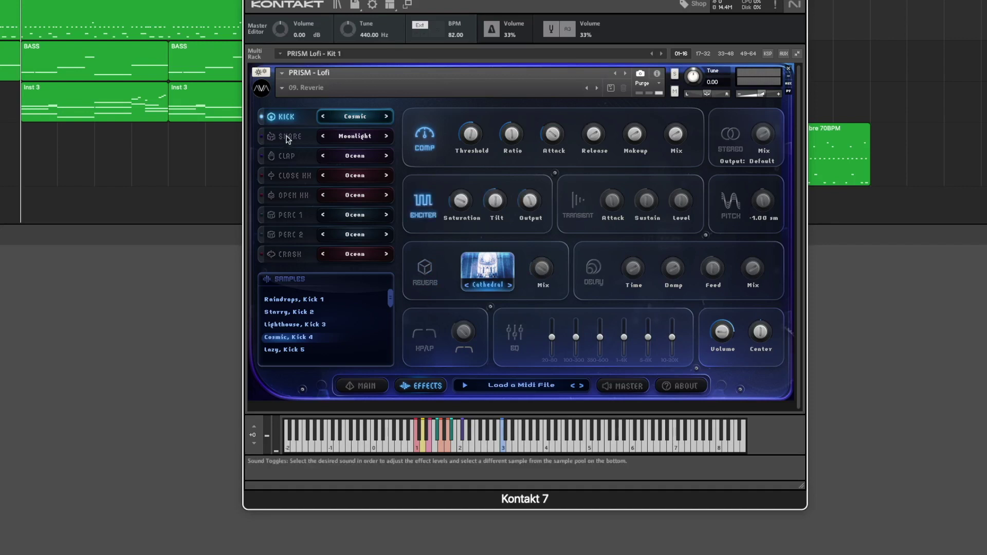
left_click(291, 136)
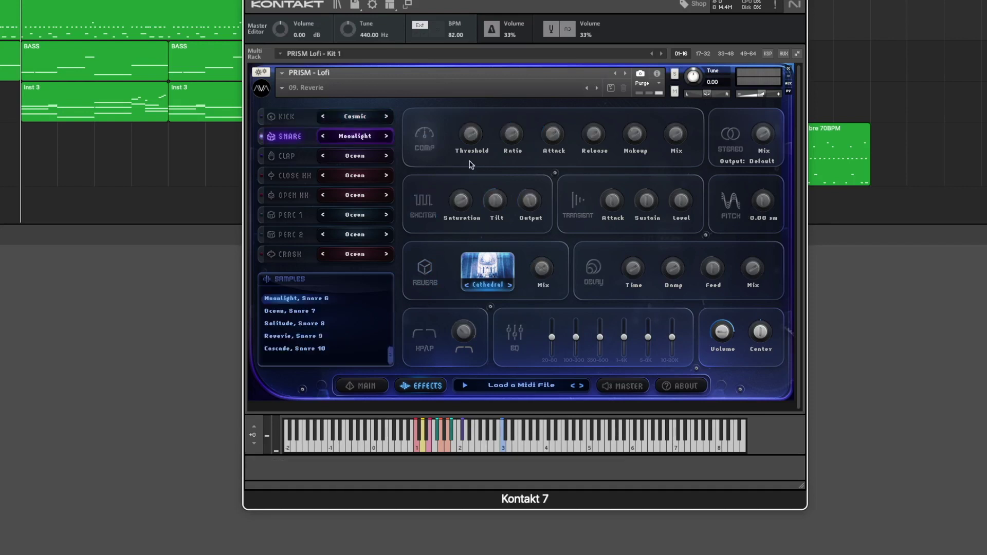
left_click(425, 204)
left_click(424, 149)
left_click(425, 270)
Compare the effect settings of the kick, snare and clap, and bypass the kick's Exciter and Comp
left_click(293, 119)
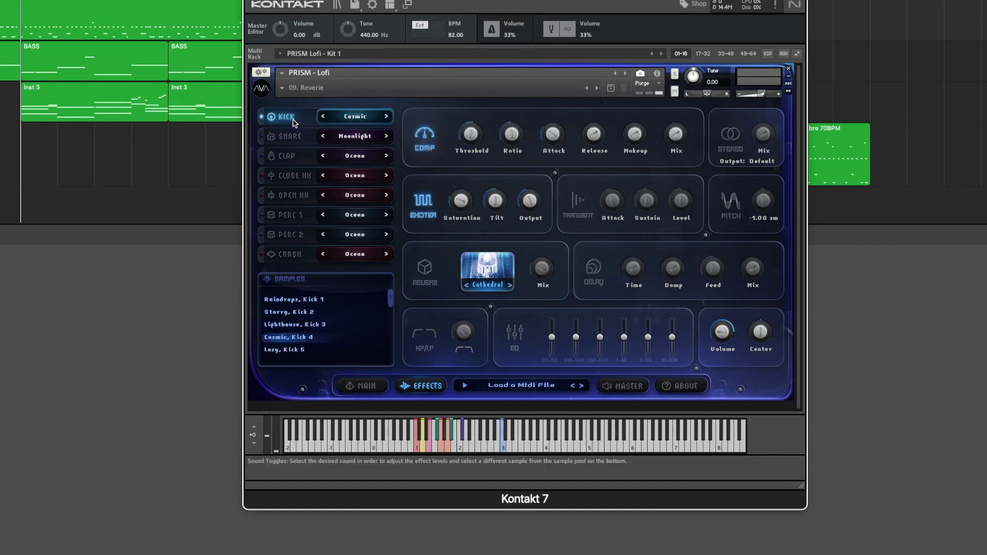
left_click(297, 140)
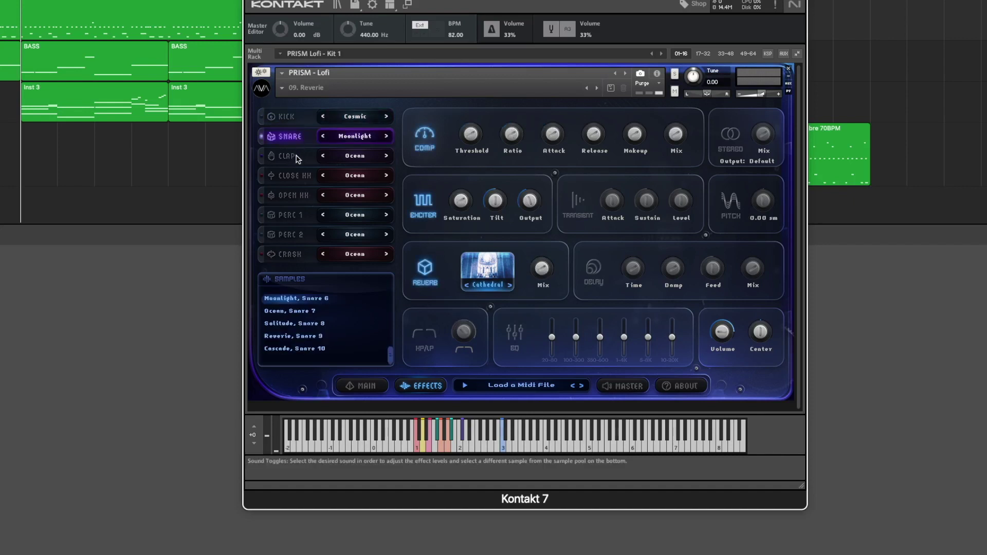
left_click(296, 157)
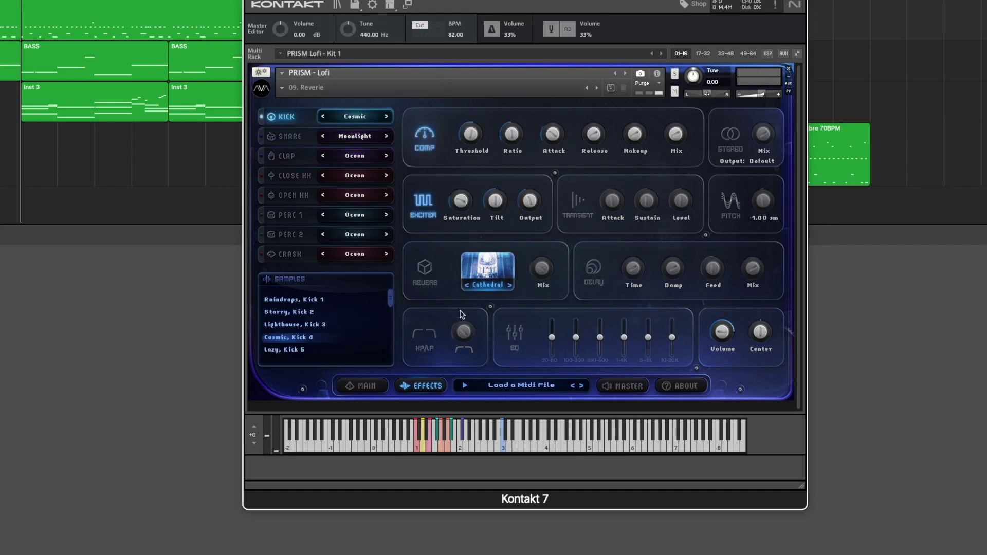
left_click(427, 202)
left_click(425, 146)
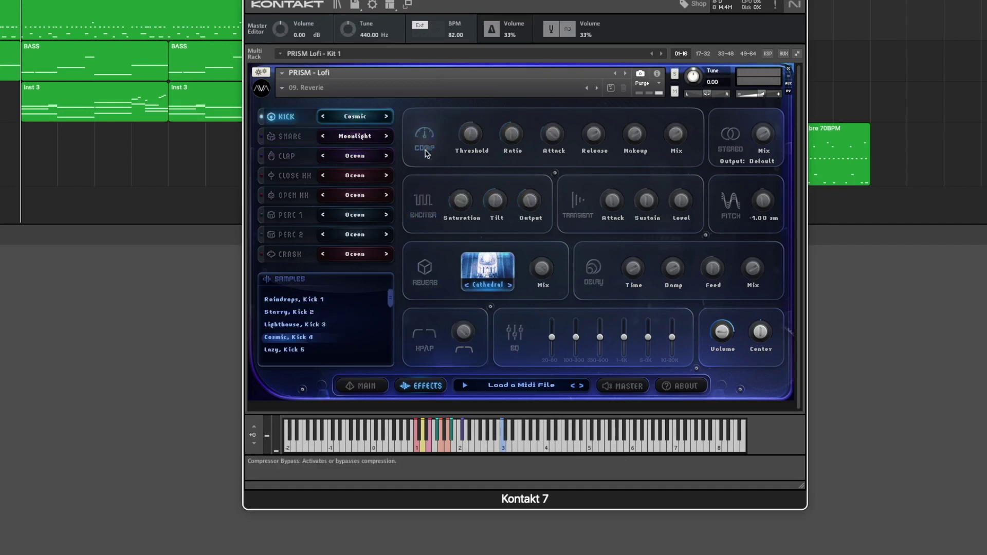
Turn on the kick's Stereo effect and examine the kick's output routing options
left_click(746, 167)
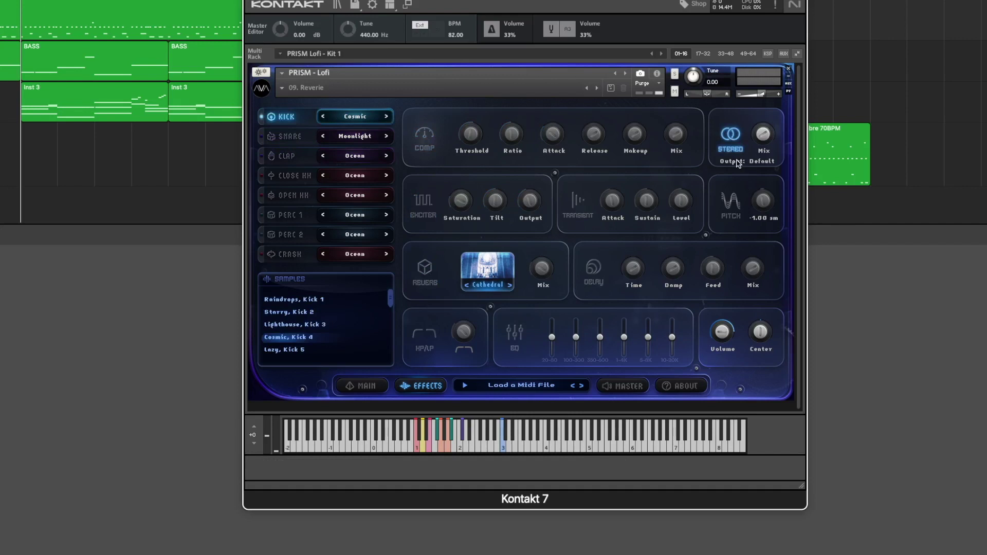
left_click(762, 162)
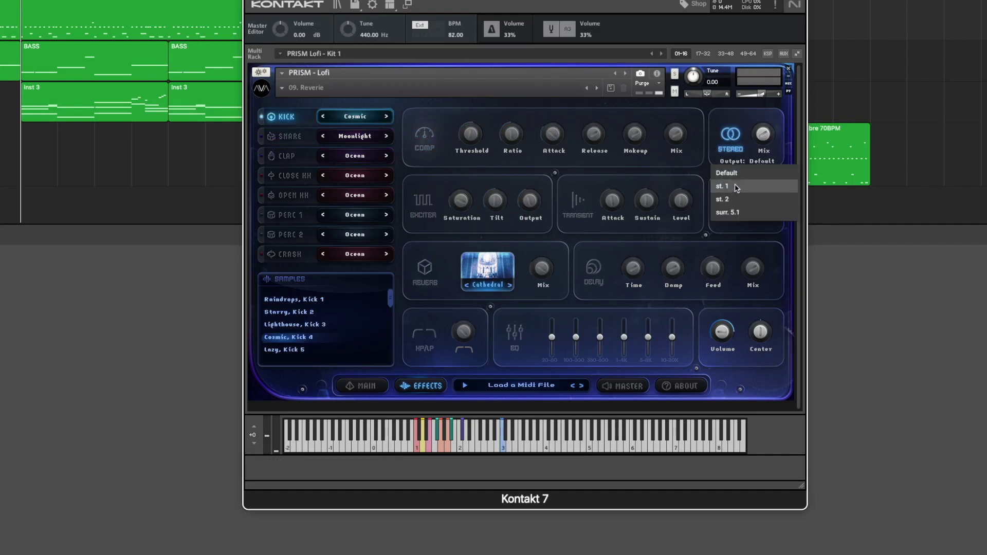
left_click(761, 161)
left_click(760, 163)
left_click(761, 163)
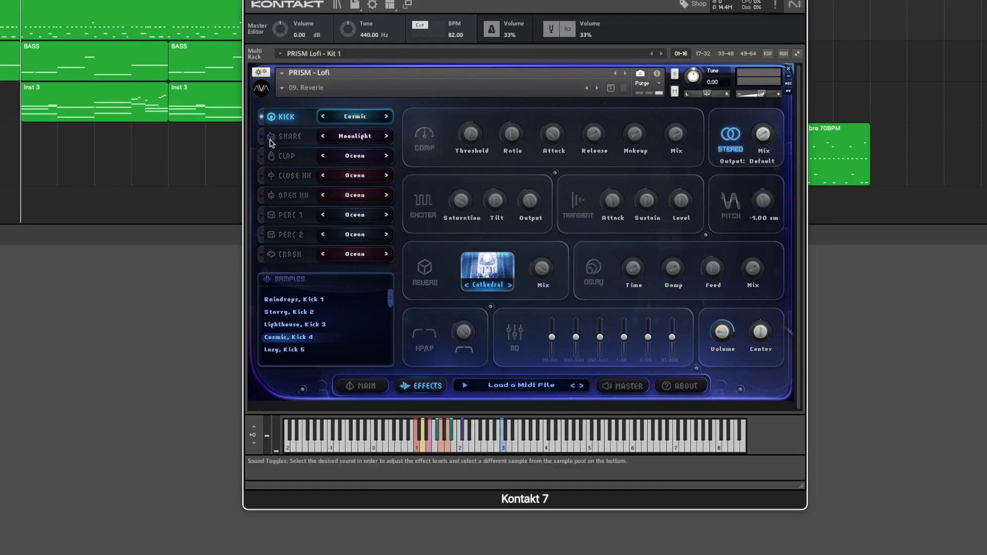
Examine the snare's output routing options and return to the kick with its Stereo effect bypassed
left_click(771, 163)
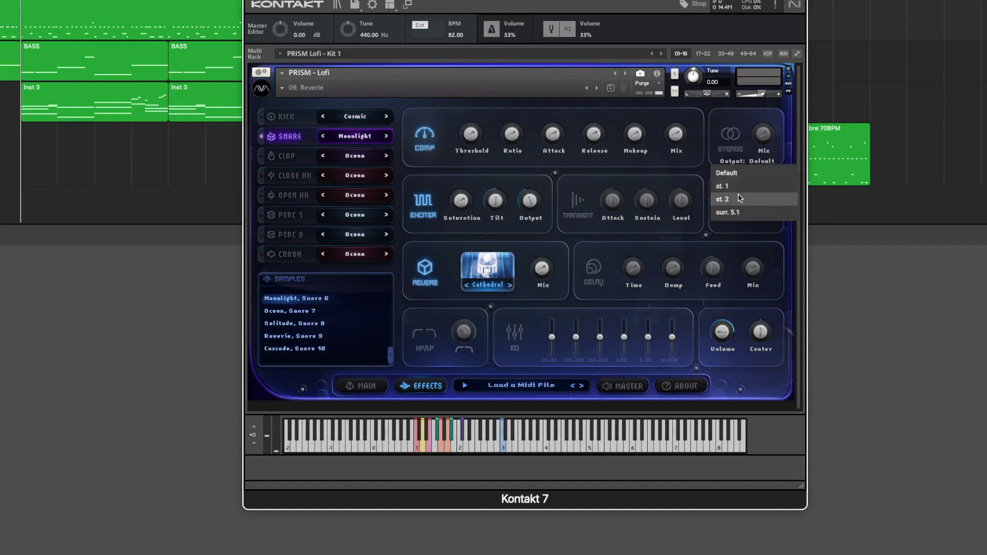
left_click(766, 164)
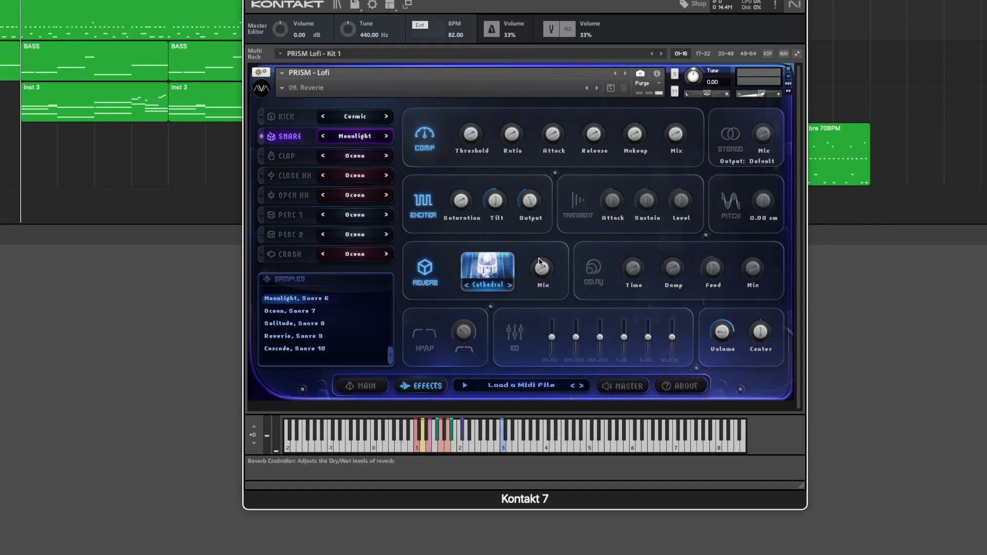
left_click(333, 122)
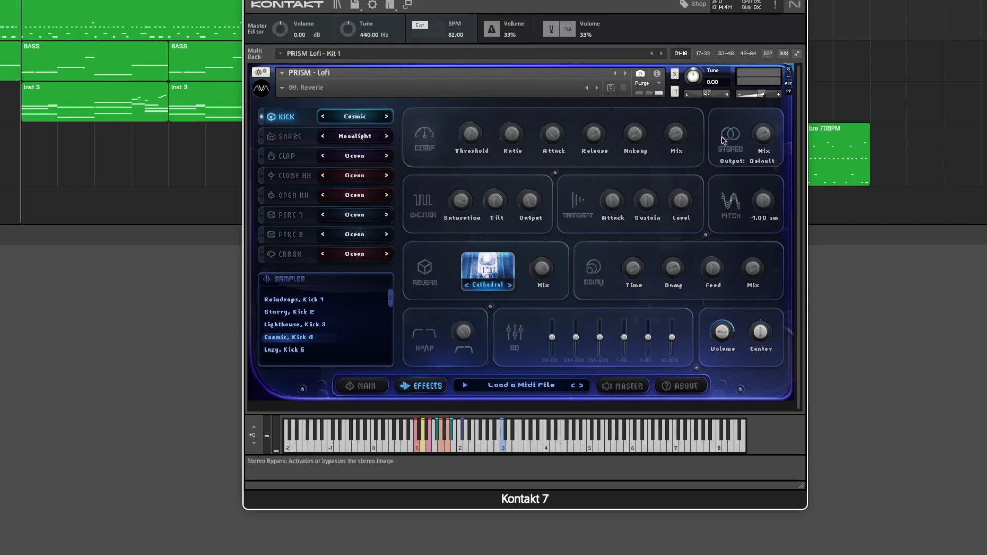
Open the master effects, toggle Secret Sauce off and back on, and examine its Character control
left_click(628, 389)
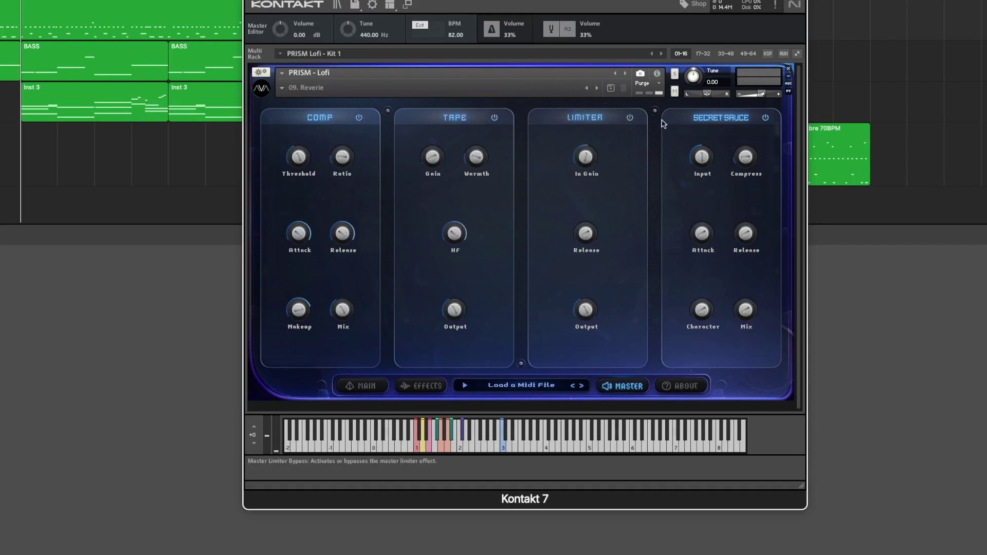
left_click(766, 119)
left_click(766, 118)
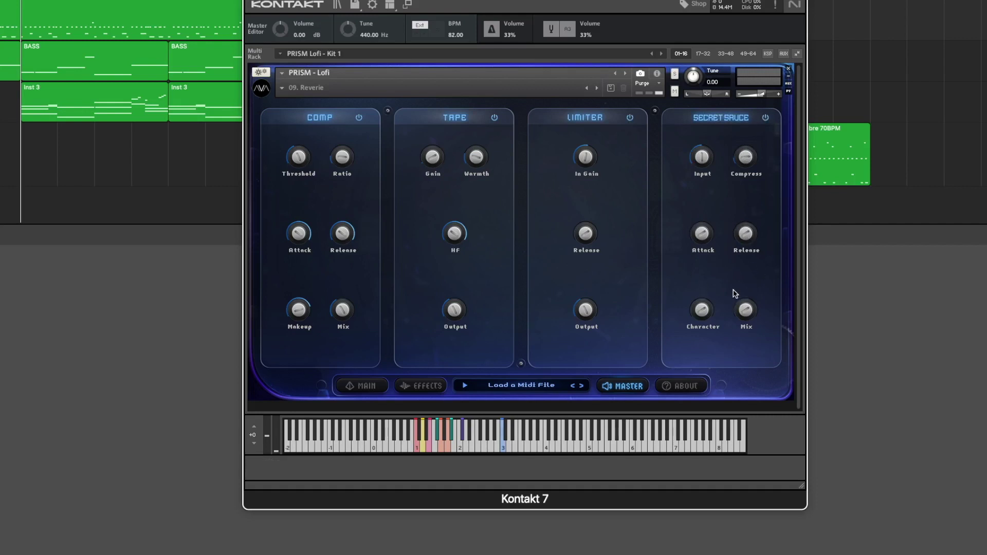
mouse_move(705, 299)
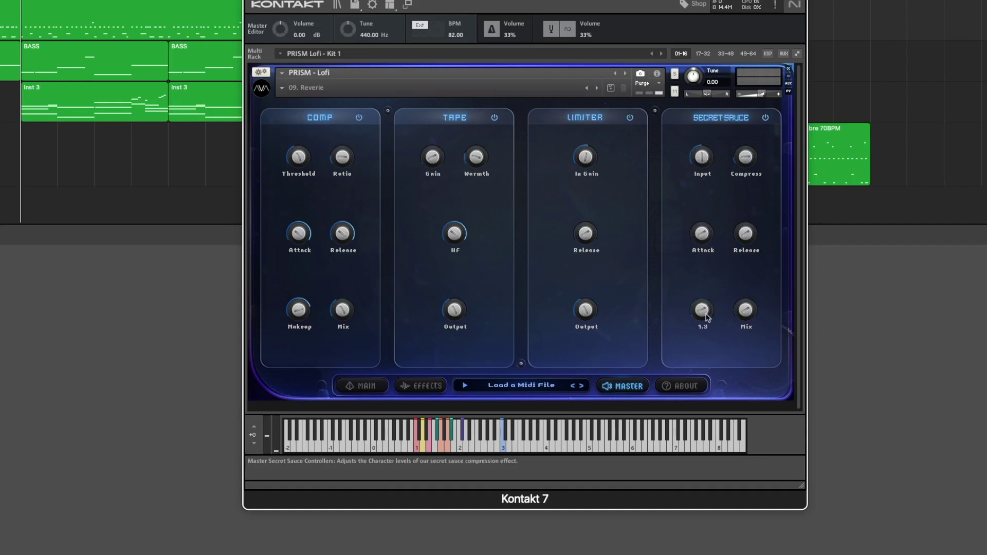
left_click(766, 118)
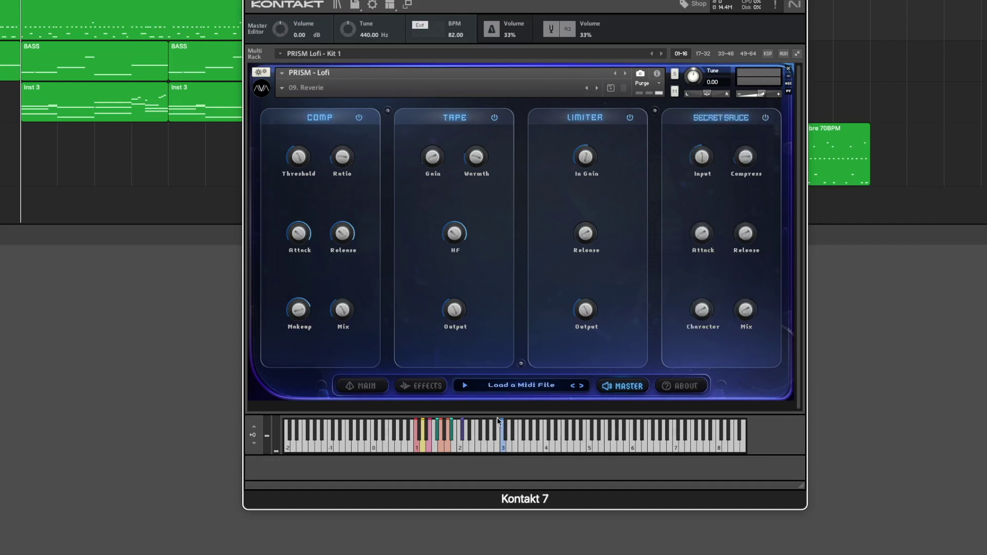
Raise the Sauce amount on the main page to slightly under half of its range and return to the master effects
left_click(362, 386)
left_click_drag(702, 300, 712, 240)
left_click(647, 386)
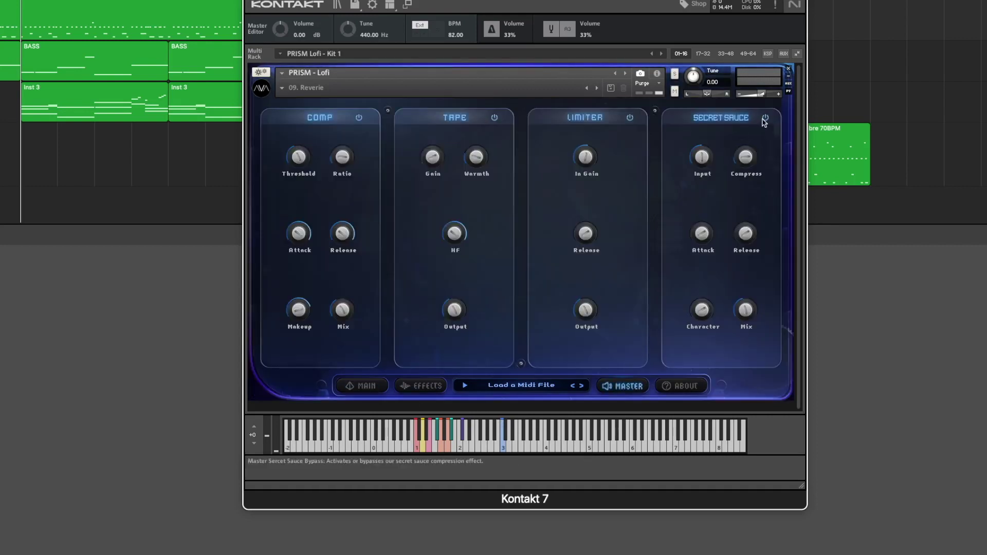
Bypass the Secret Sauce master effect, check its state on the main page, and start playback
left_click(350, 389)
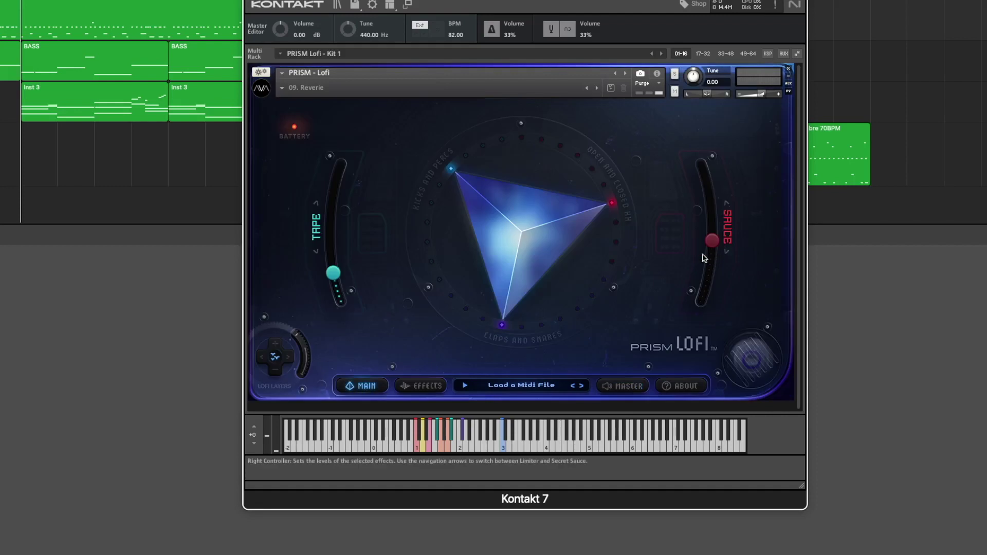
left_click(624, 386)
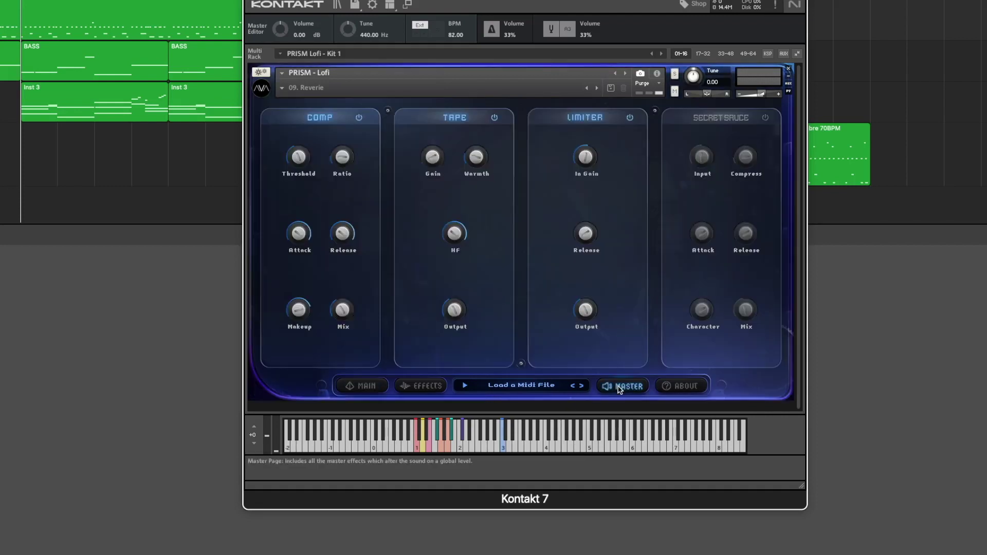
left_click(355, 387)
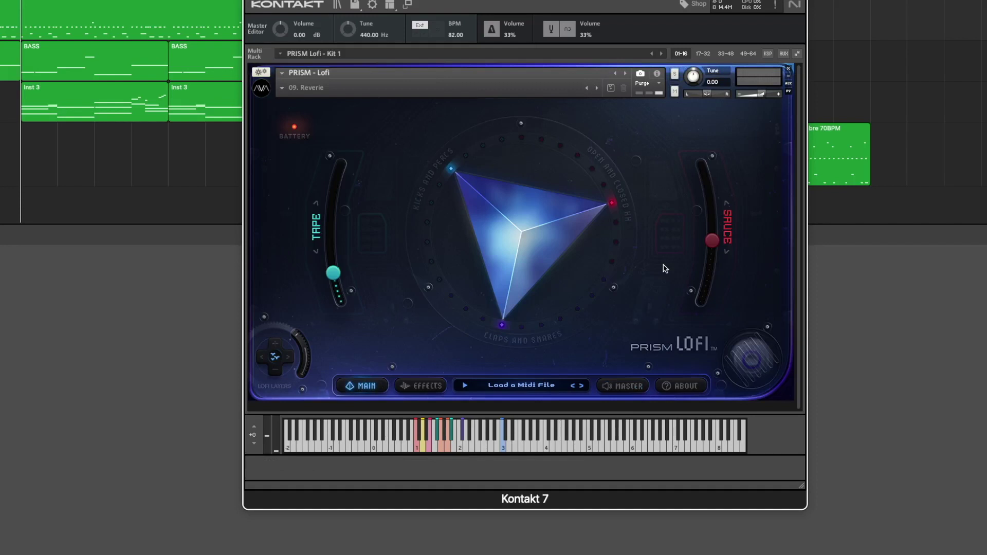
key("space")
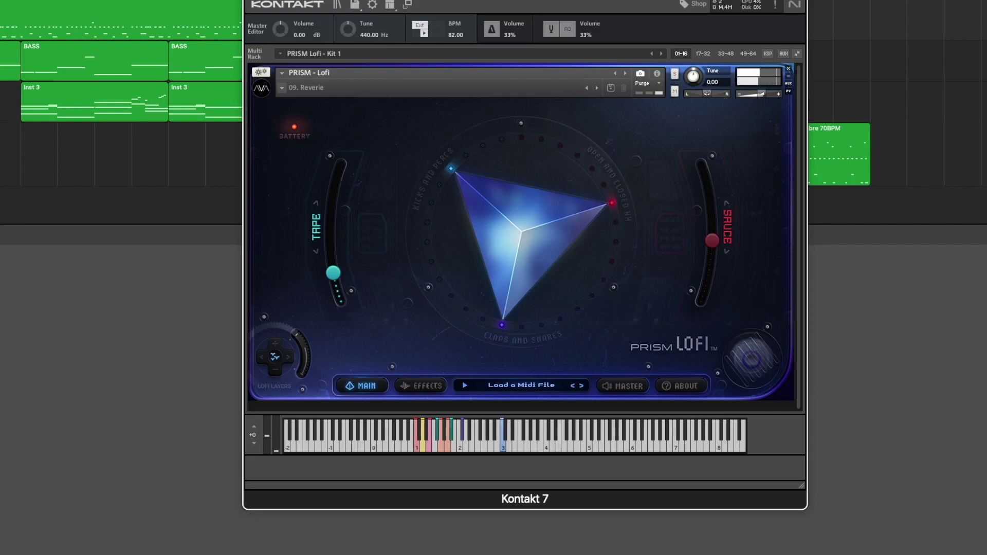